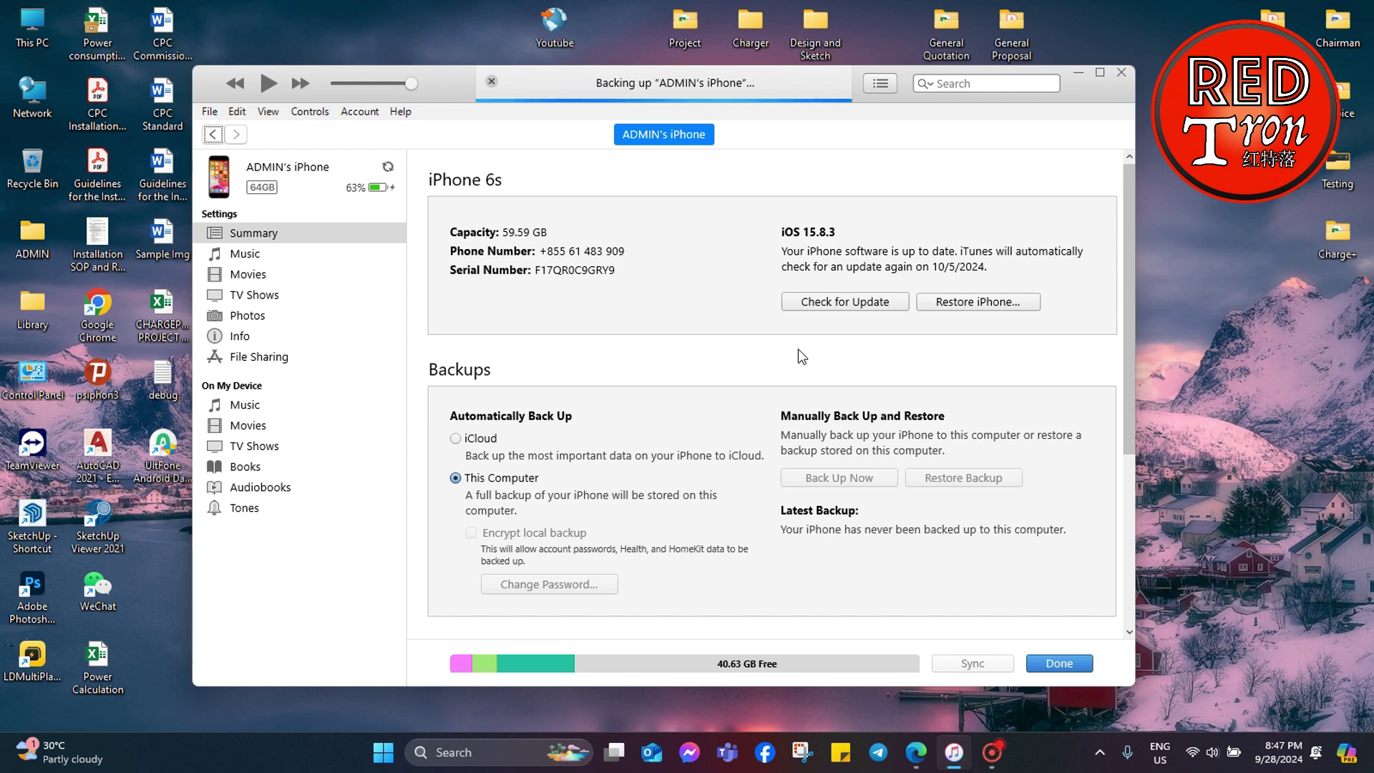
Open This PC to check which devices and drives are listed, and return to iTunes
double_click(33, 25)
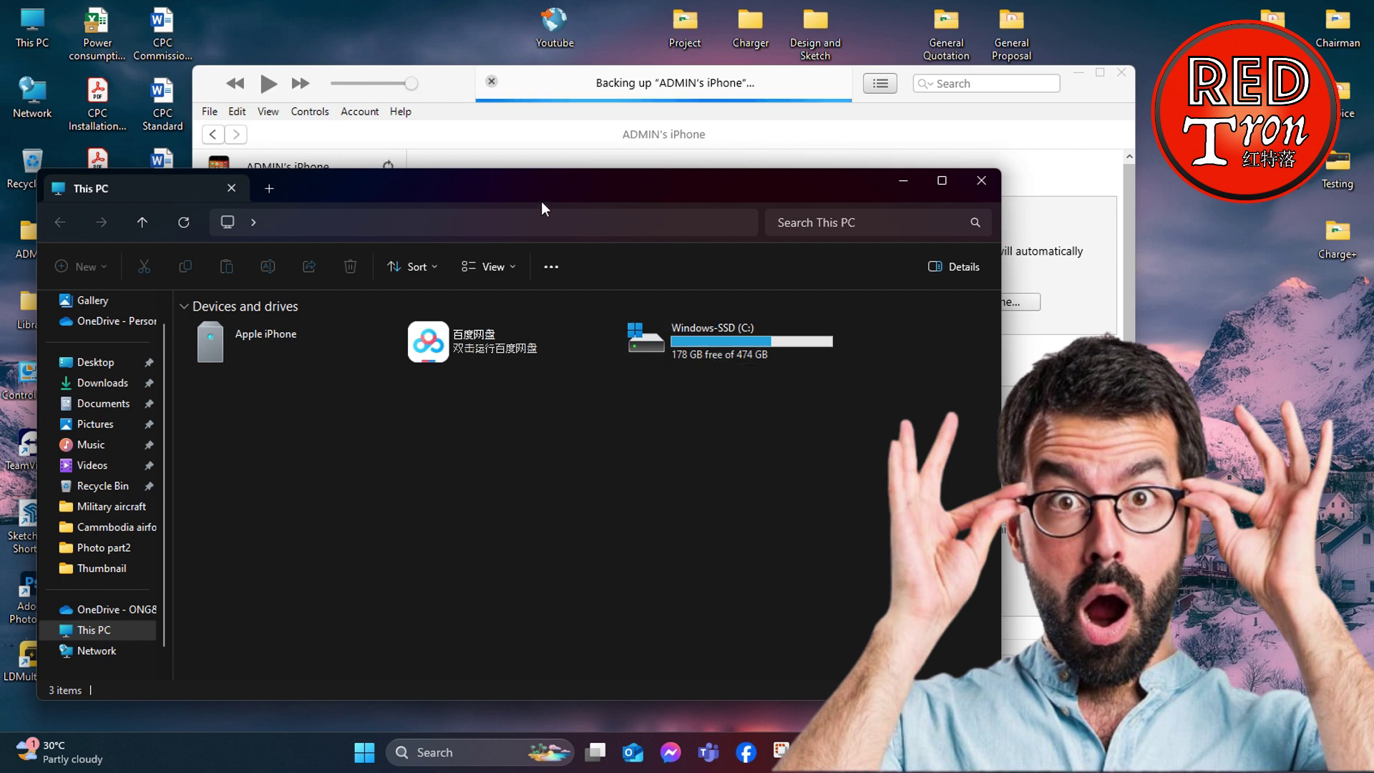
left_click_drag(507, 176, 665, 126)
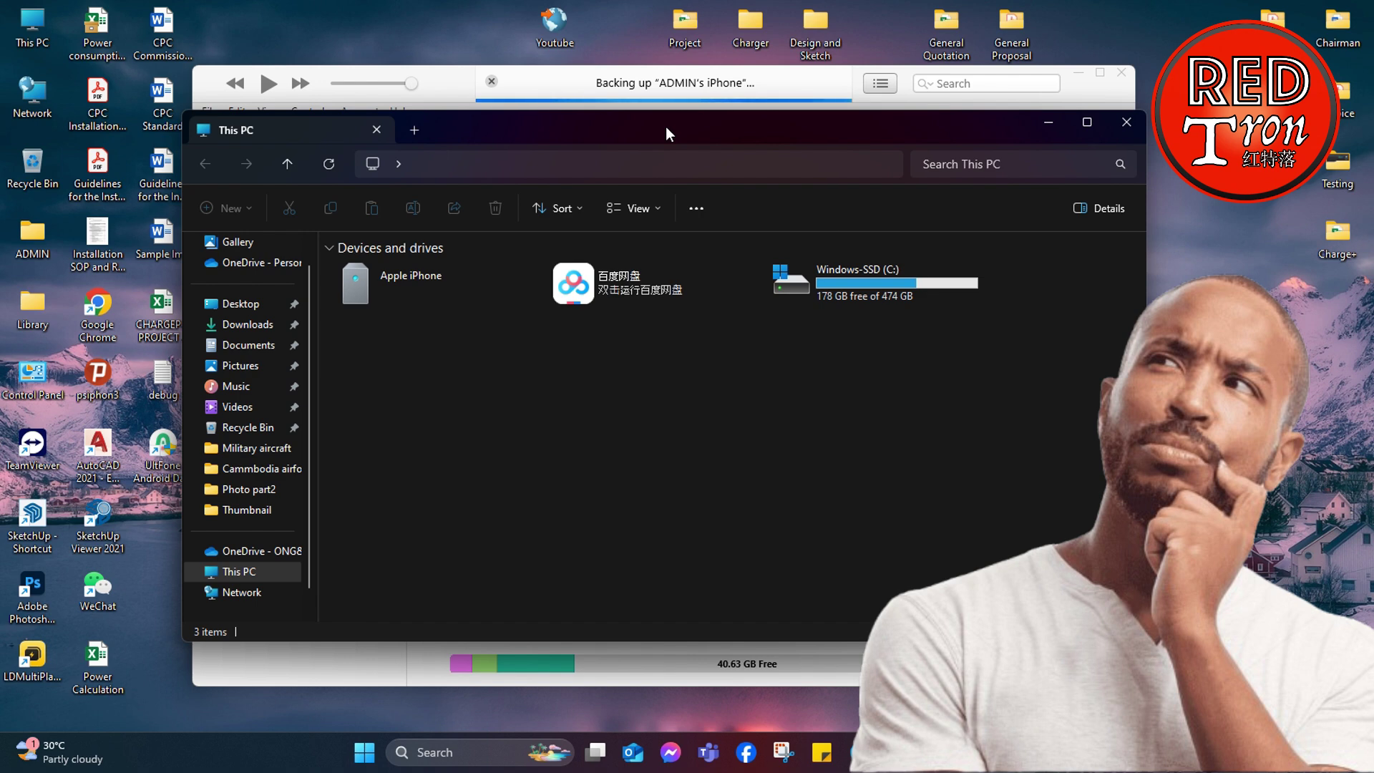
left_click(1046, 131)
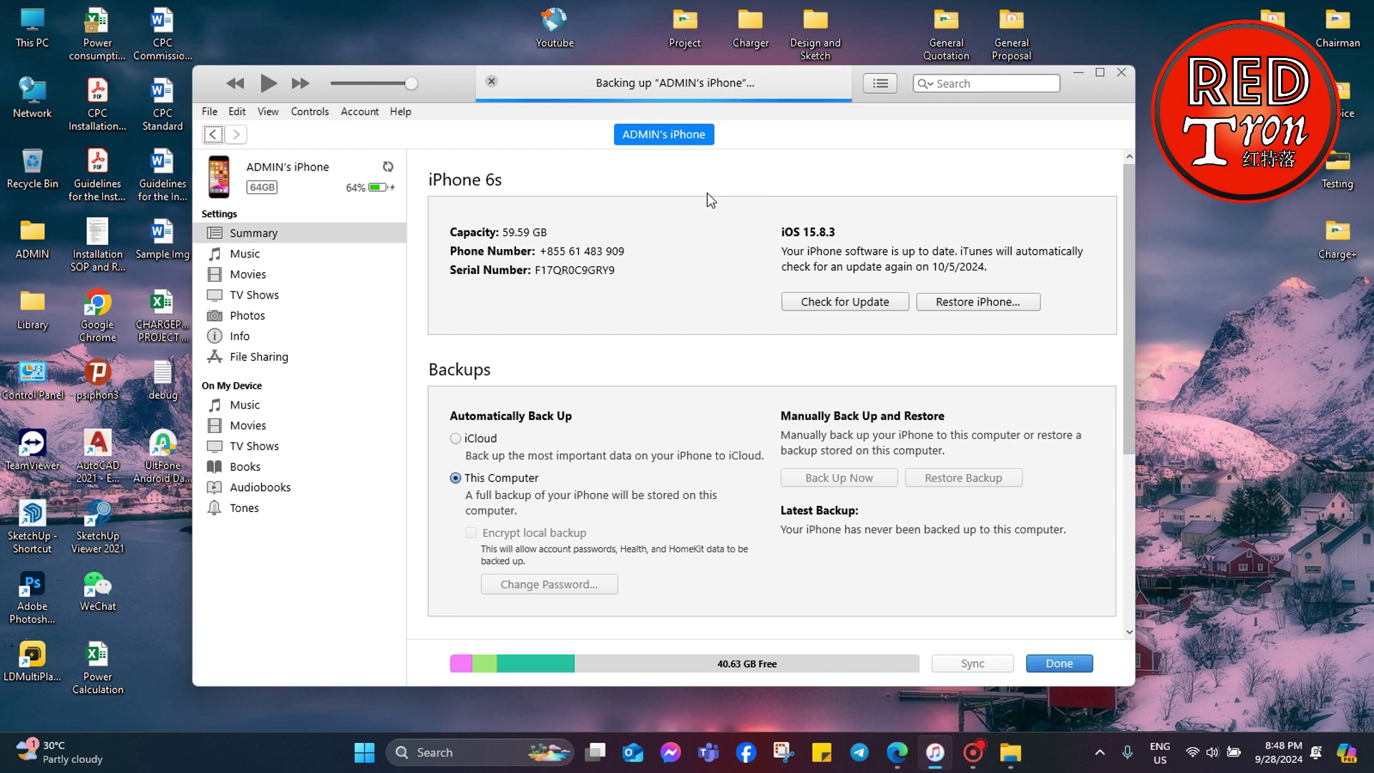
Switch the iPhone's automatic backup destination to iCloud and back to This Computer
left_click_drag(596, 89, 575, 83)
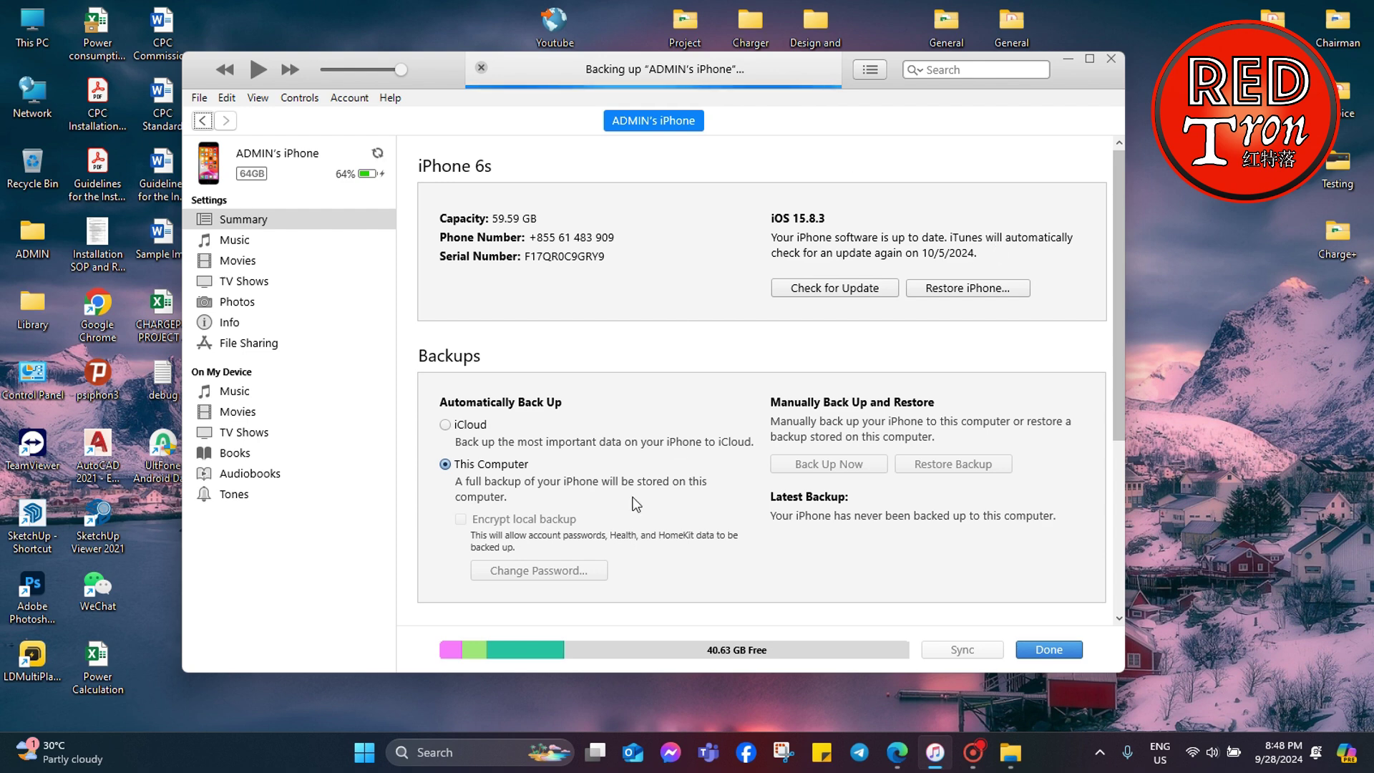
left_click(477, 426)
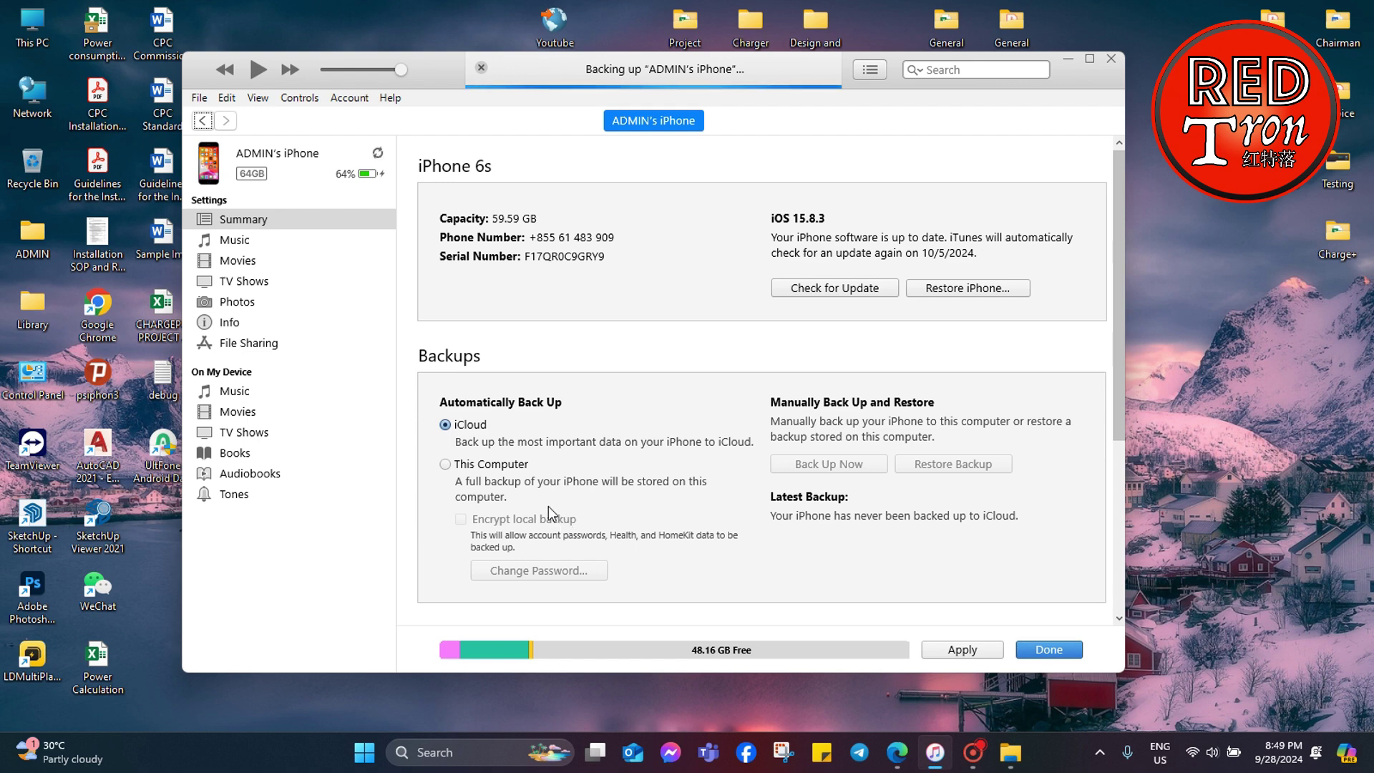
left_click(489, 471)
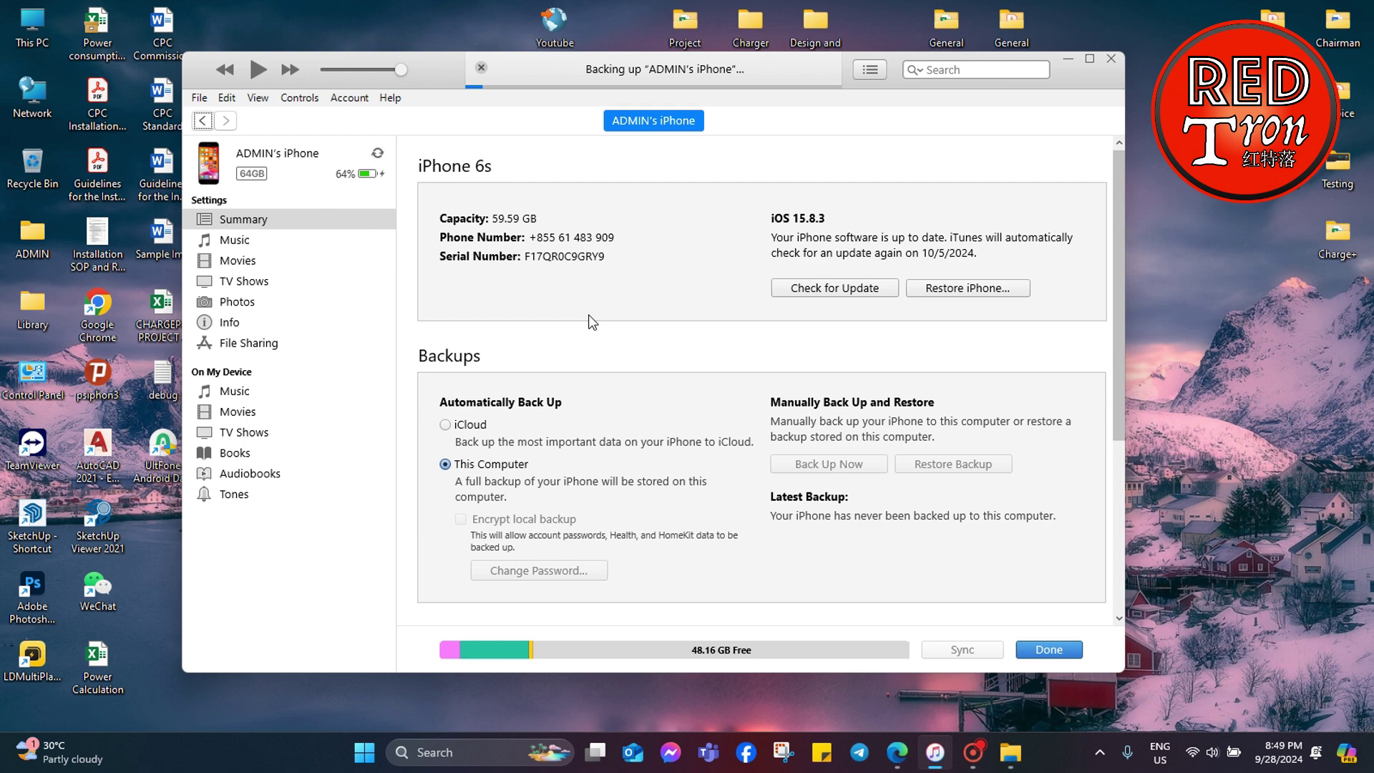
Open Control Panel, look over All Control Panel Items, and return to the category view
double_click(30, 400)
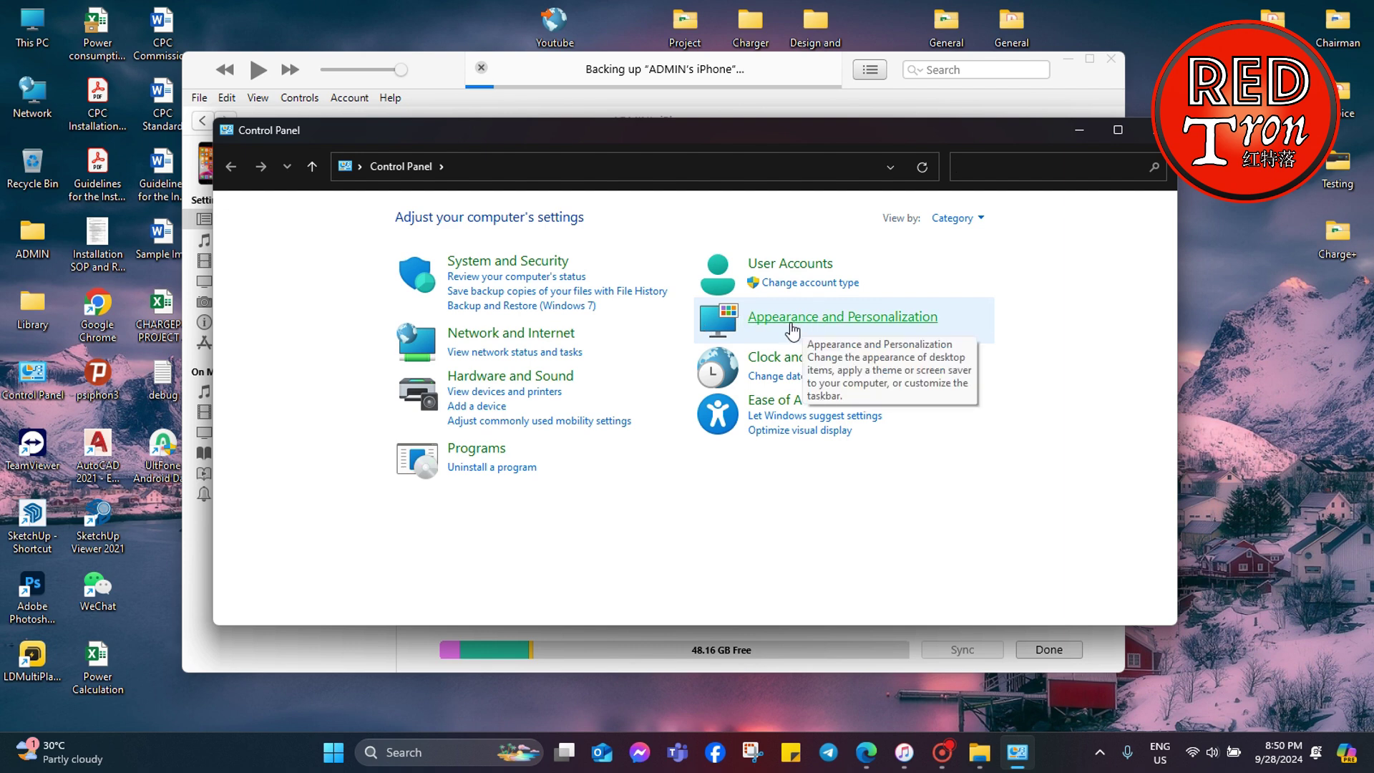
left_click(438, 166)
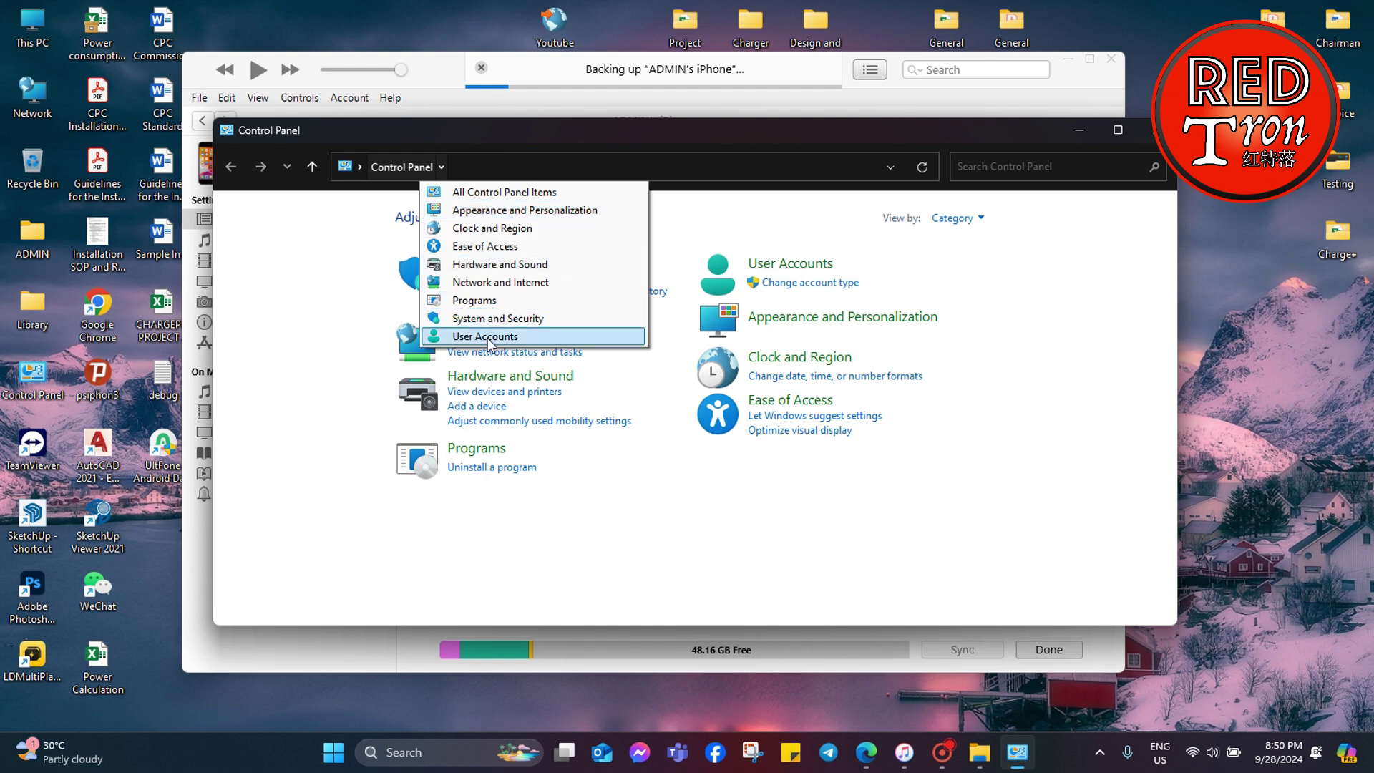
left_click(501, 192)
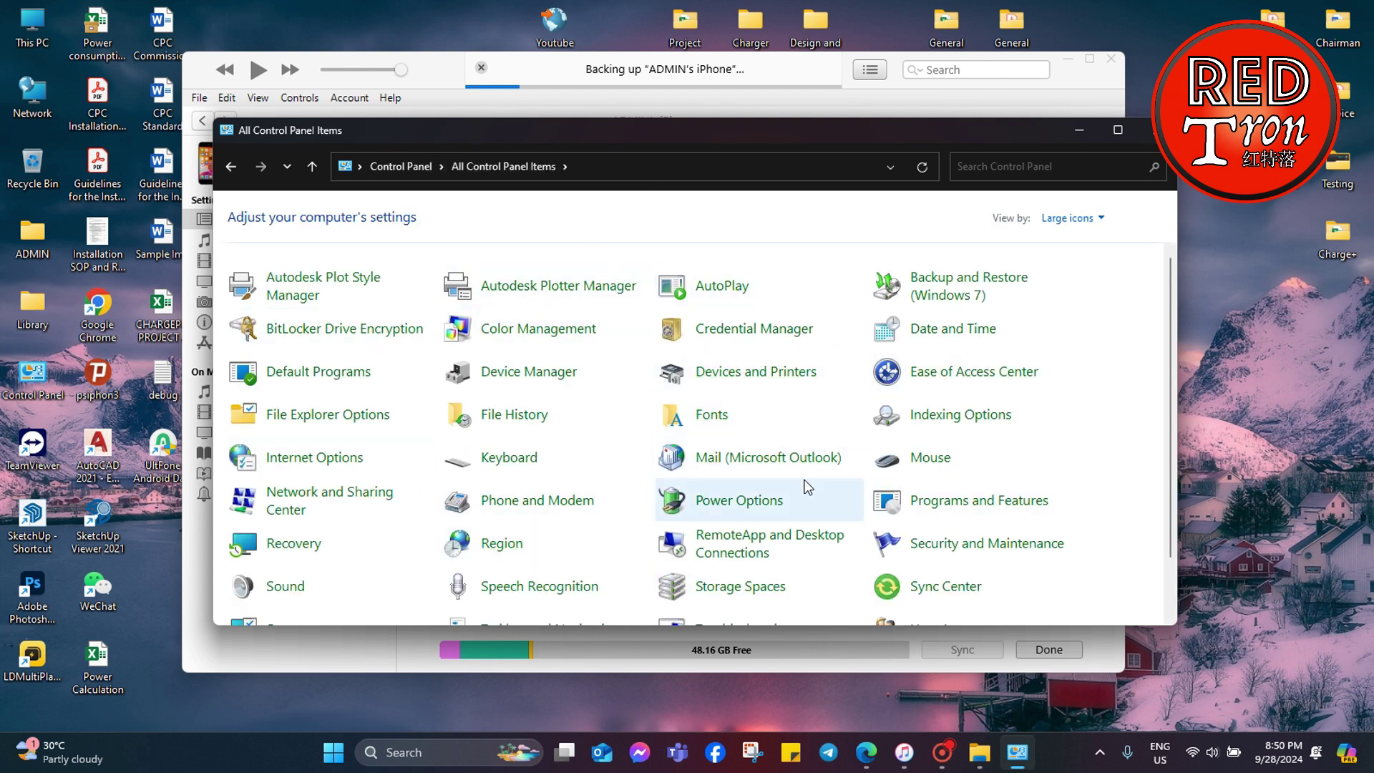
left_click(441, 166)
left_click(404, 167)
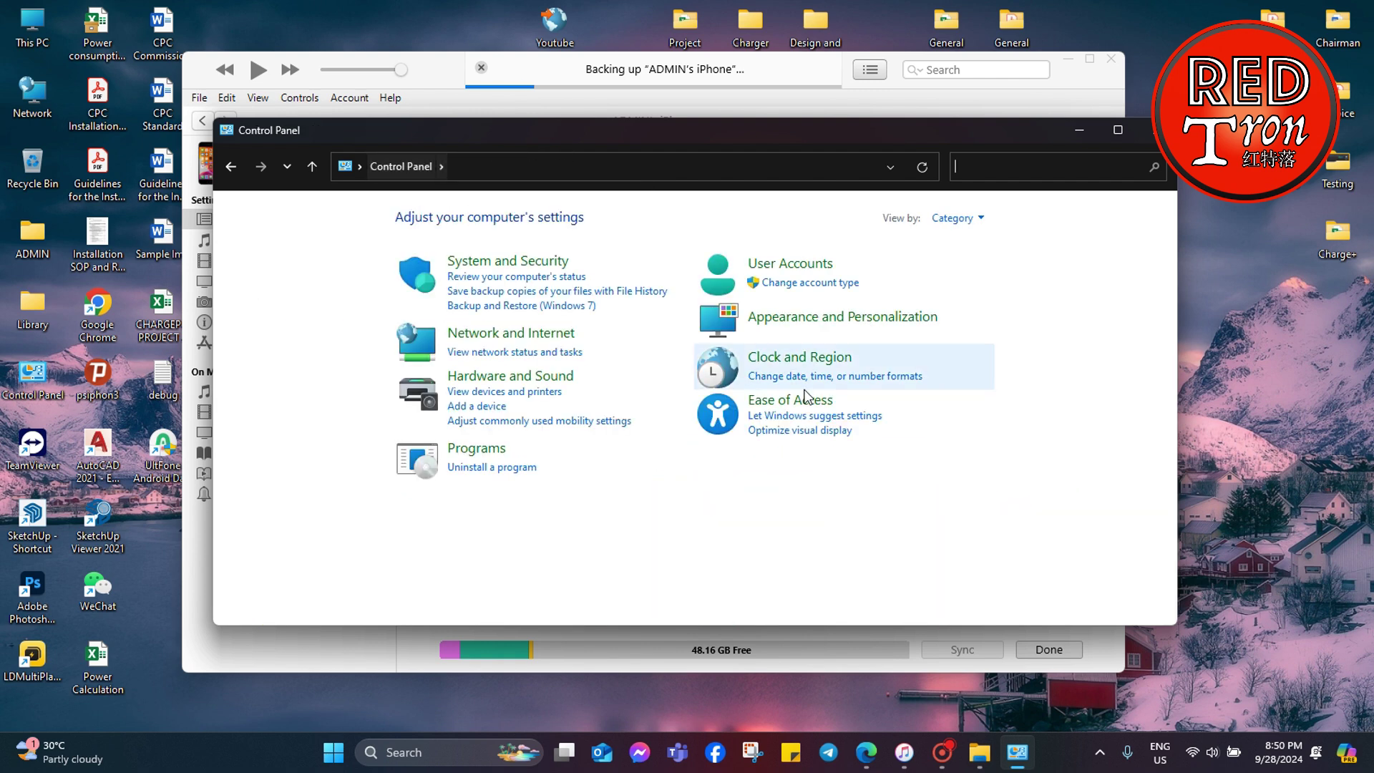
Look at File Explorer Options under Appearance and Personalization, cancel without changes, and return to the Control Panel home
left_click(873, 320)
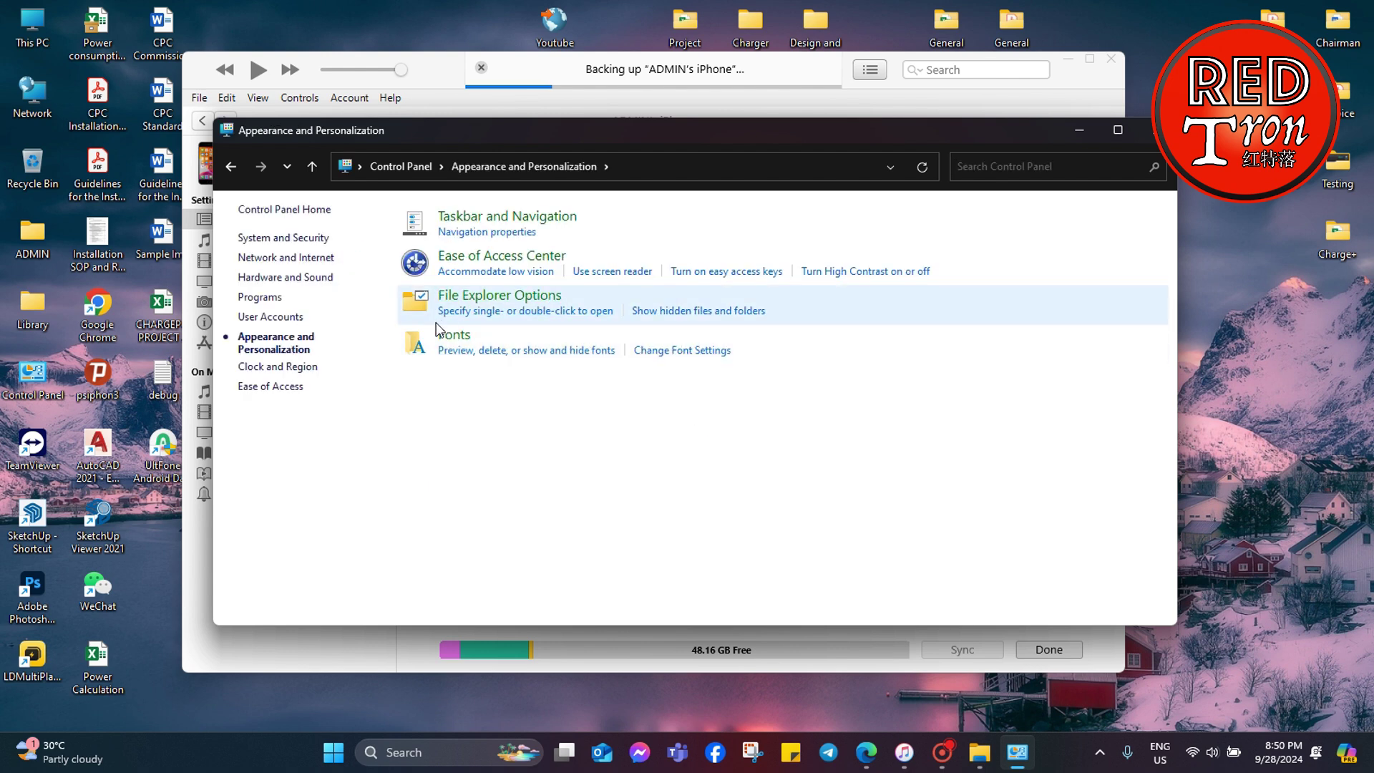
left_click(511, 303)
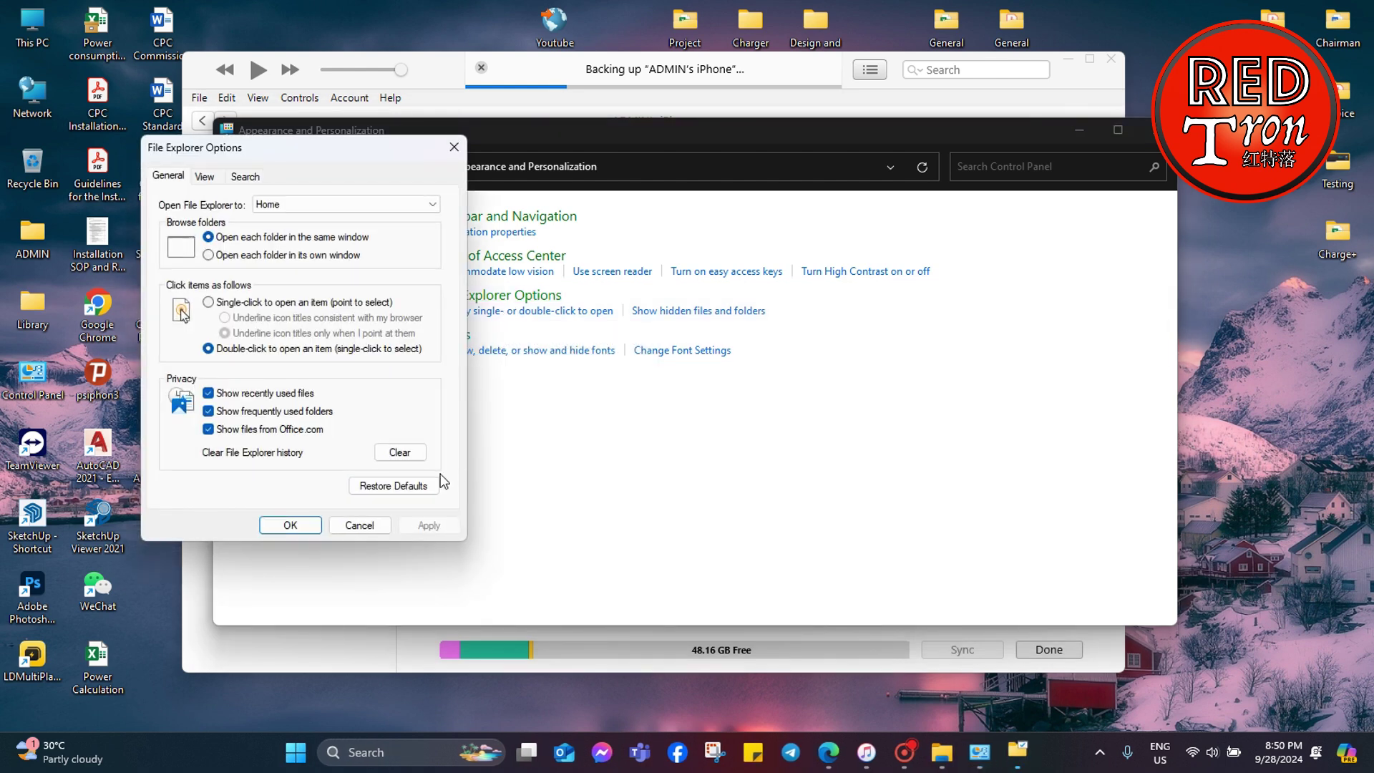
left_click(360, 525)
left_click(388, 167)
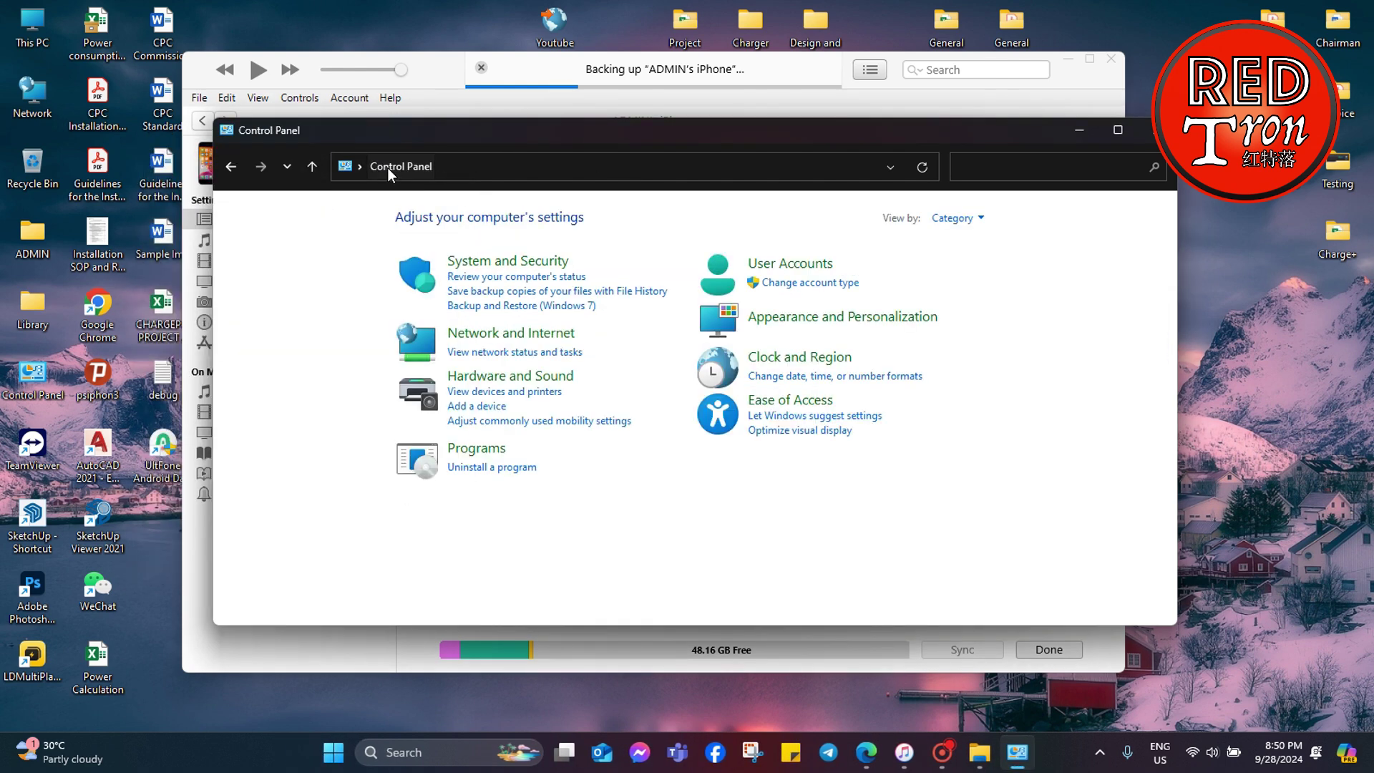
Open File Explorer Options from All Control Panel Items and move the dialog toward the centre of the screen
left_click(441, 167)
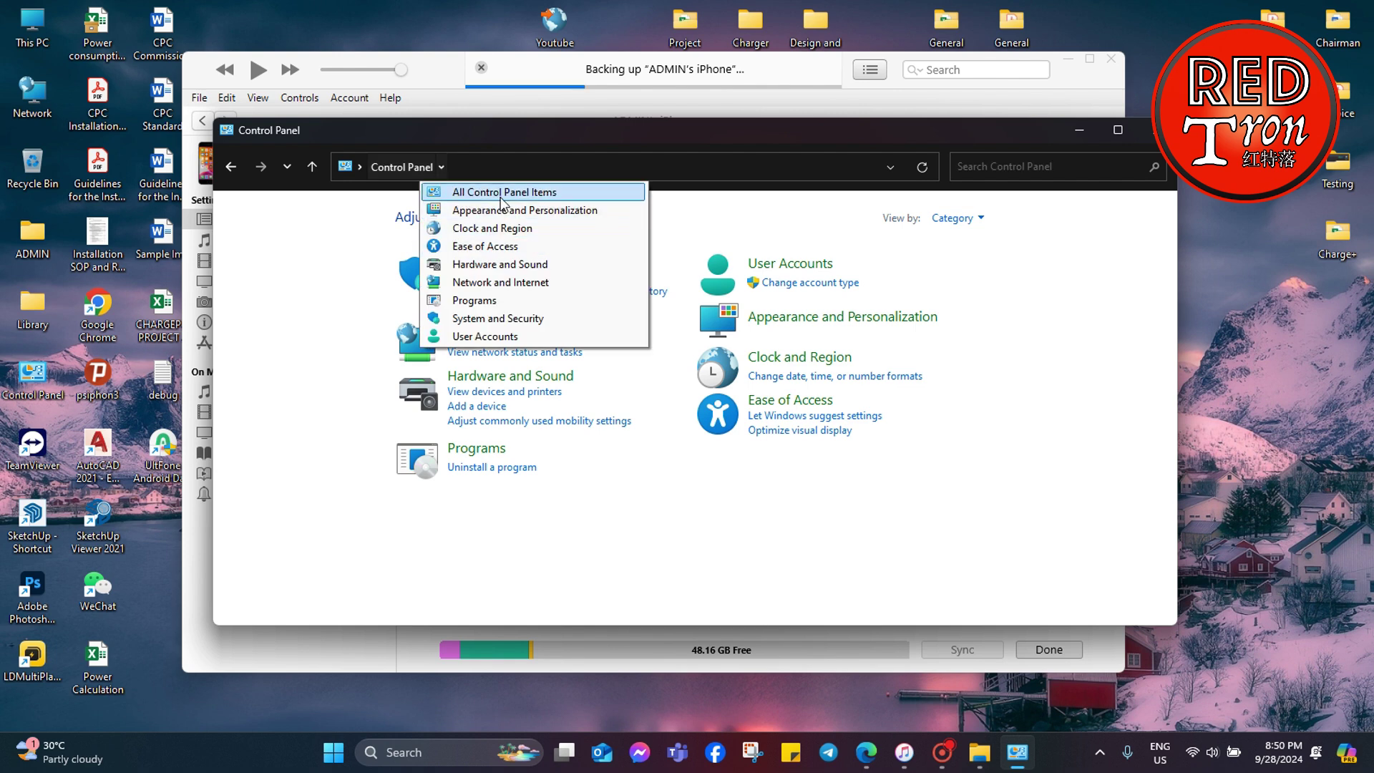
left_click(469, 191)
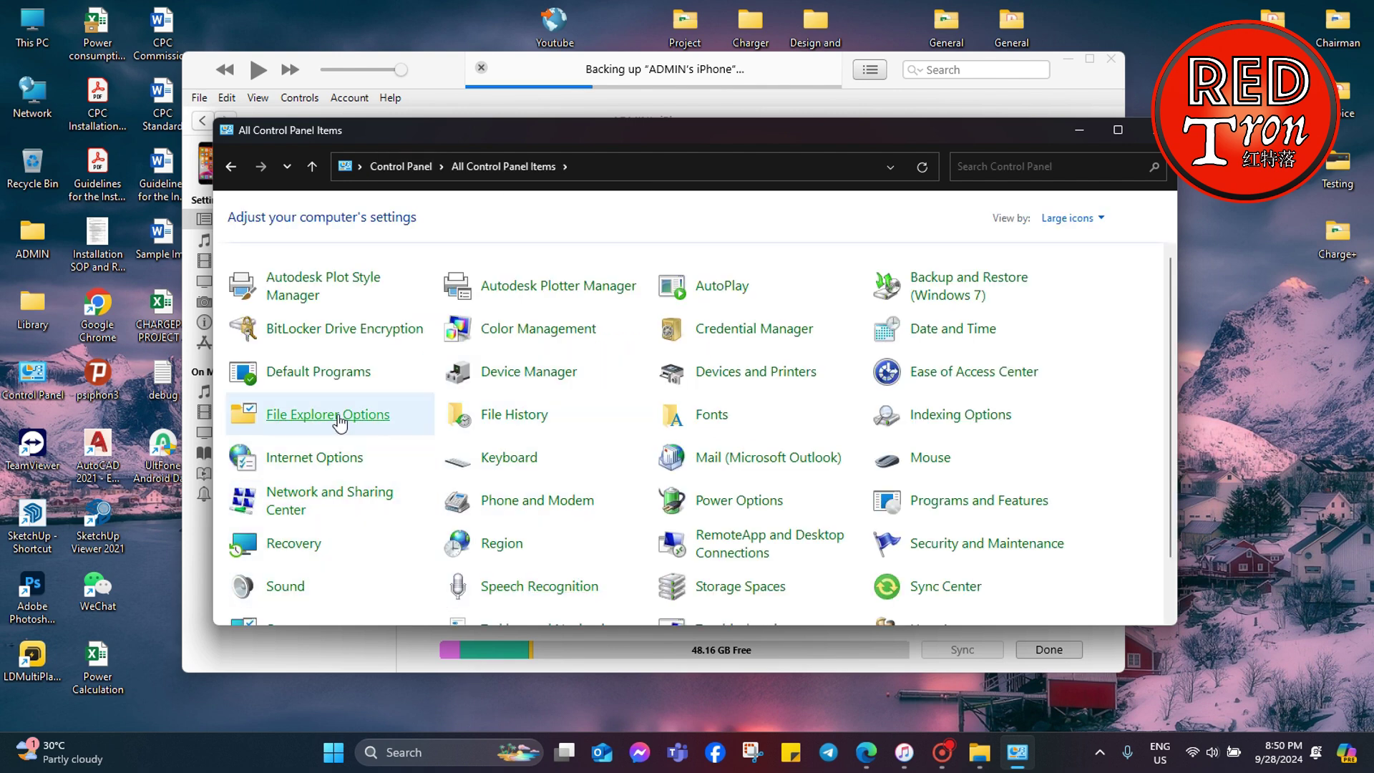
left_click(373, 433)
left_click_drag(209, 43, 586, 149)
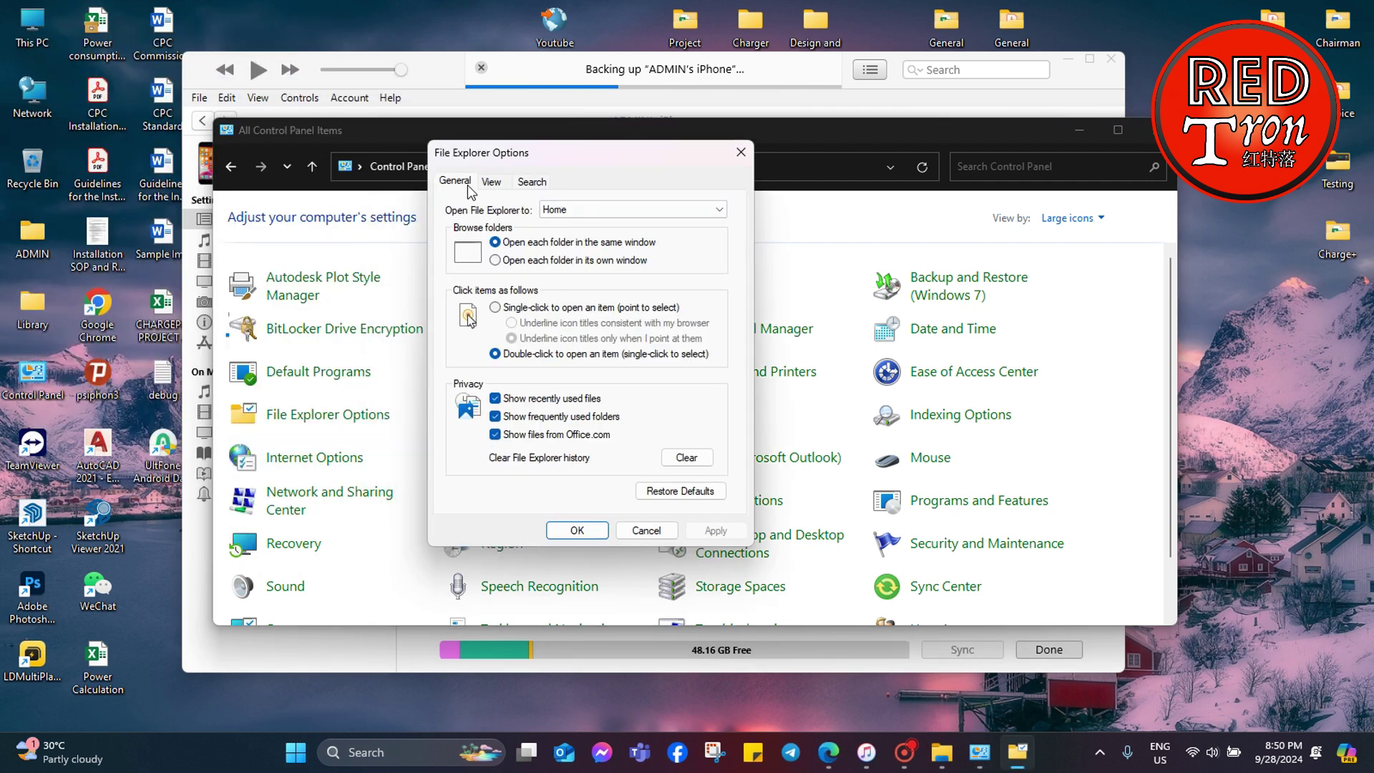
Apply the "Show hidden files, folders, and drives" setting in File Explorer Options and close Control Panel
left_click(492, 183)
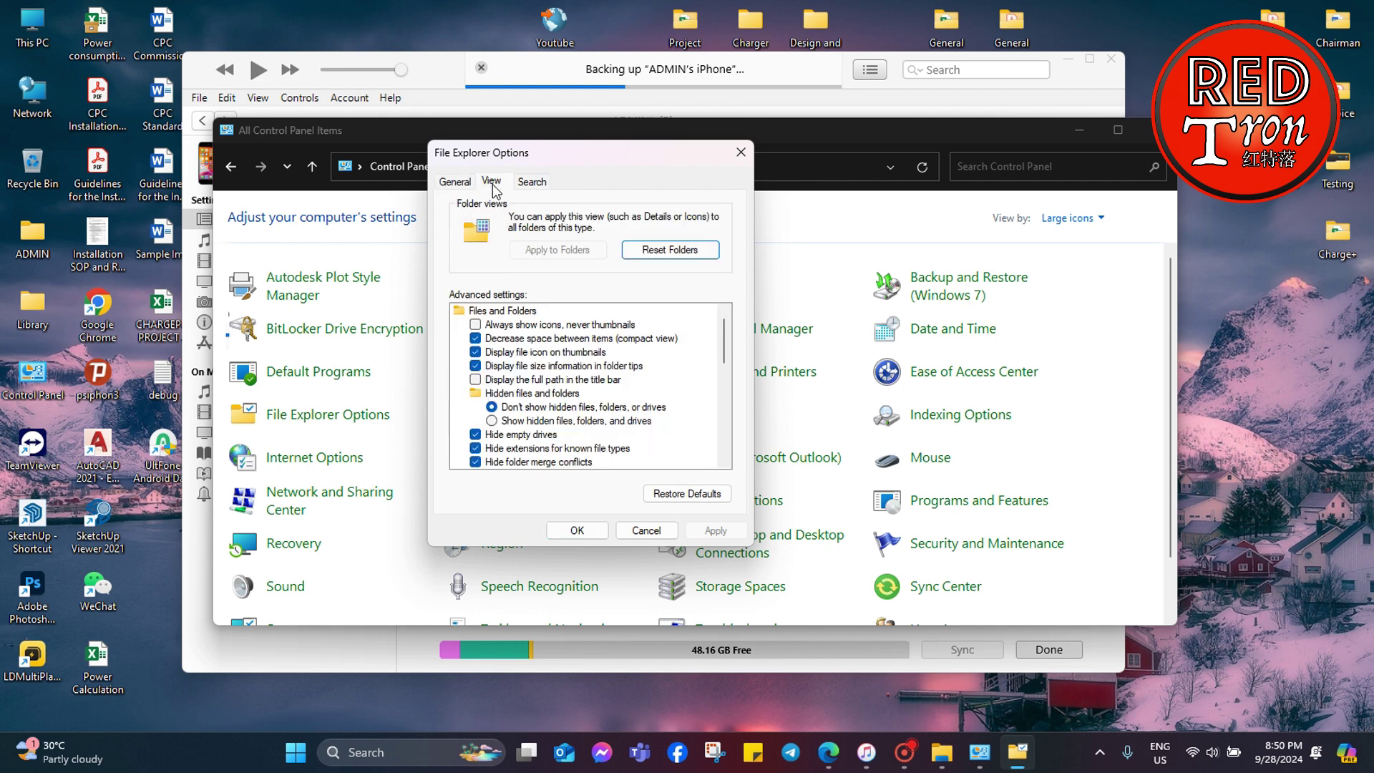
scroll(519, 427, "down", 1)
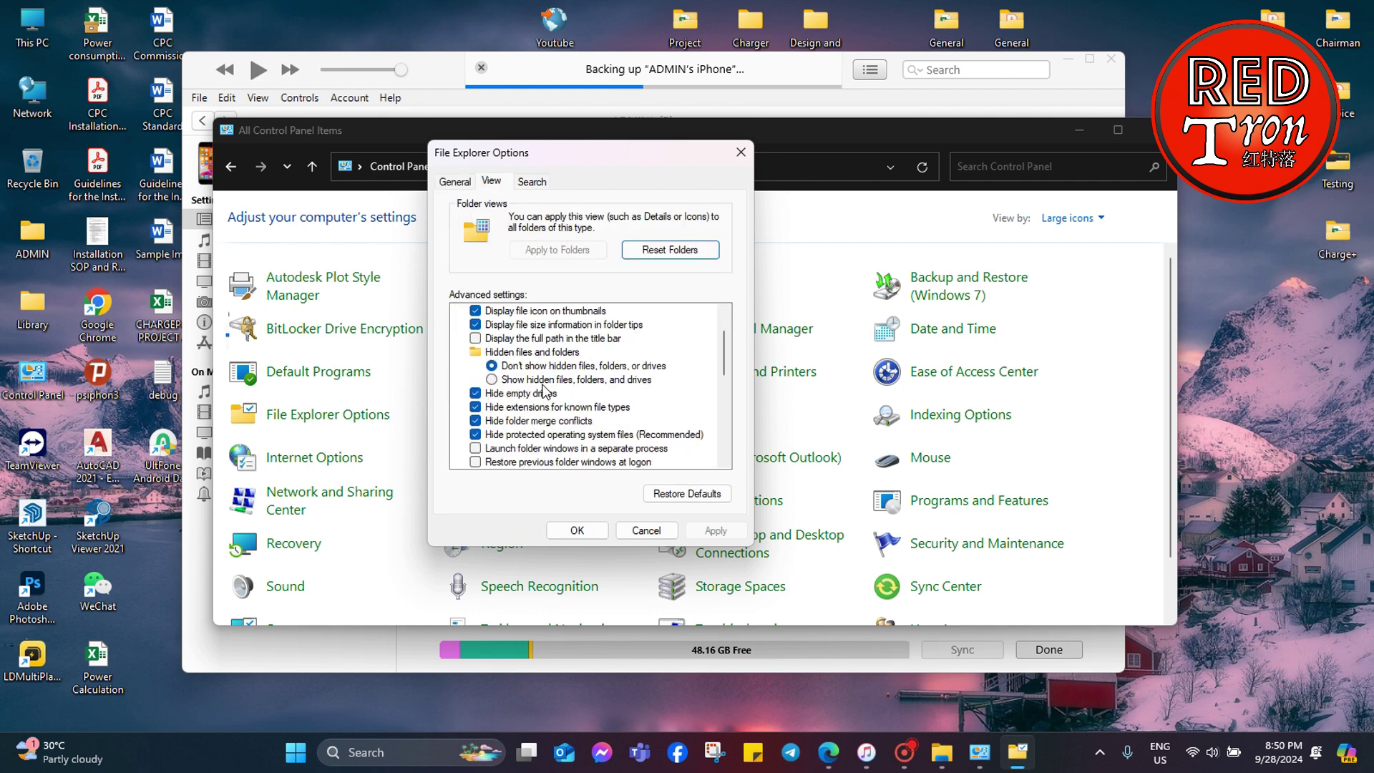
left_click(505, 381)
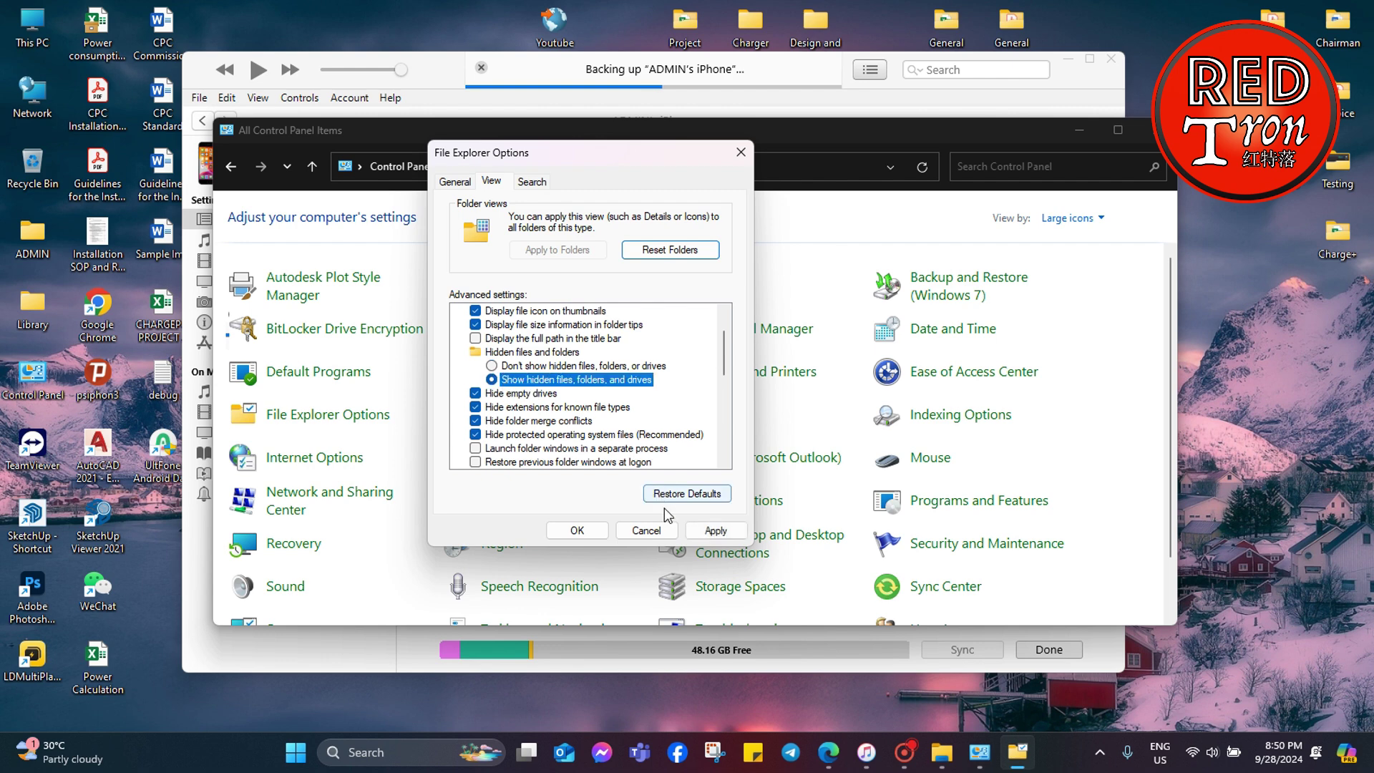
left_click(714, 531)
left_click(577, 531)
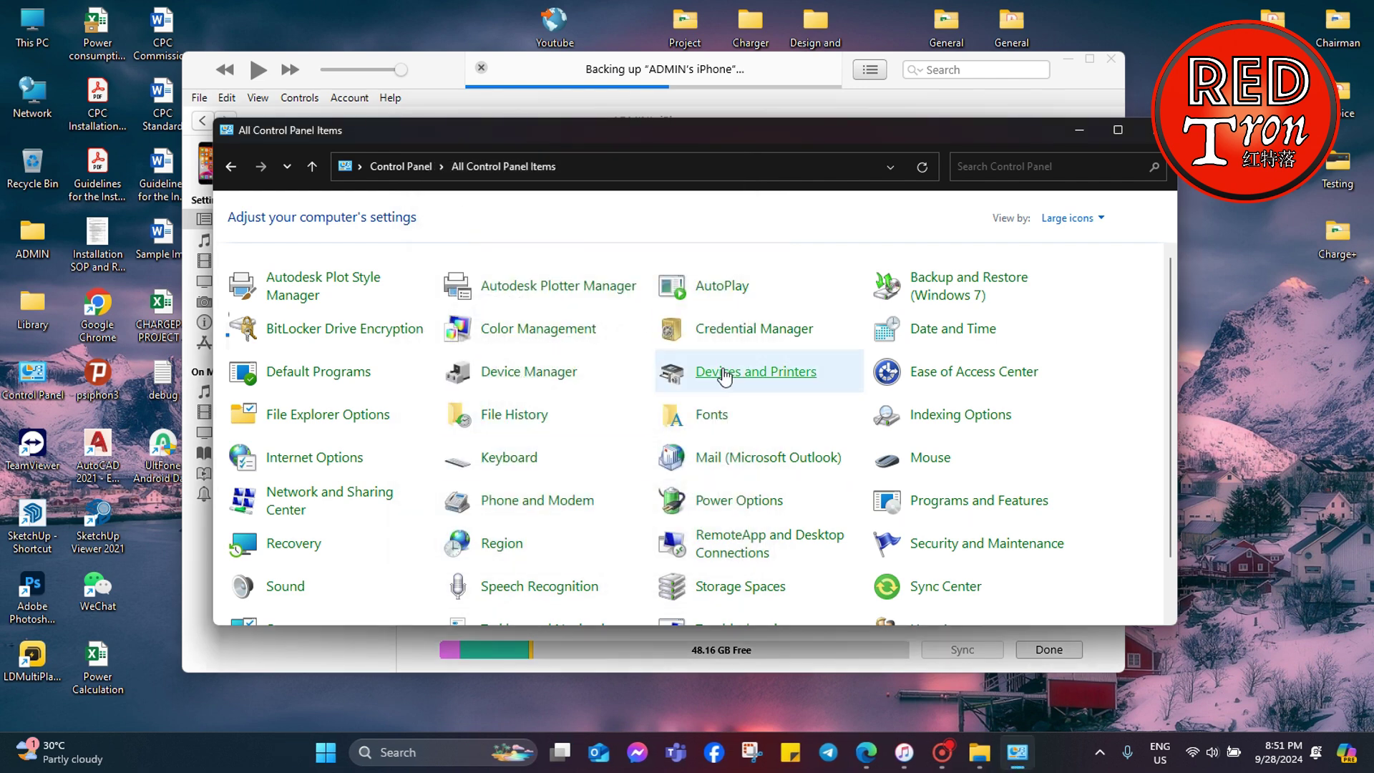
left_click(1157, 129)
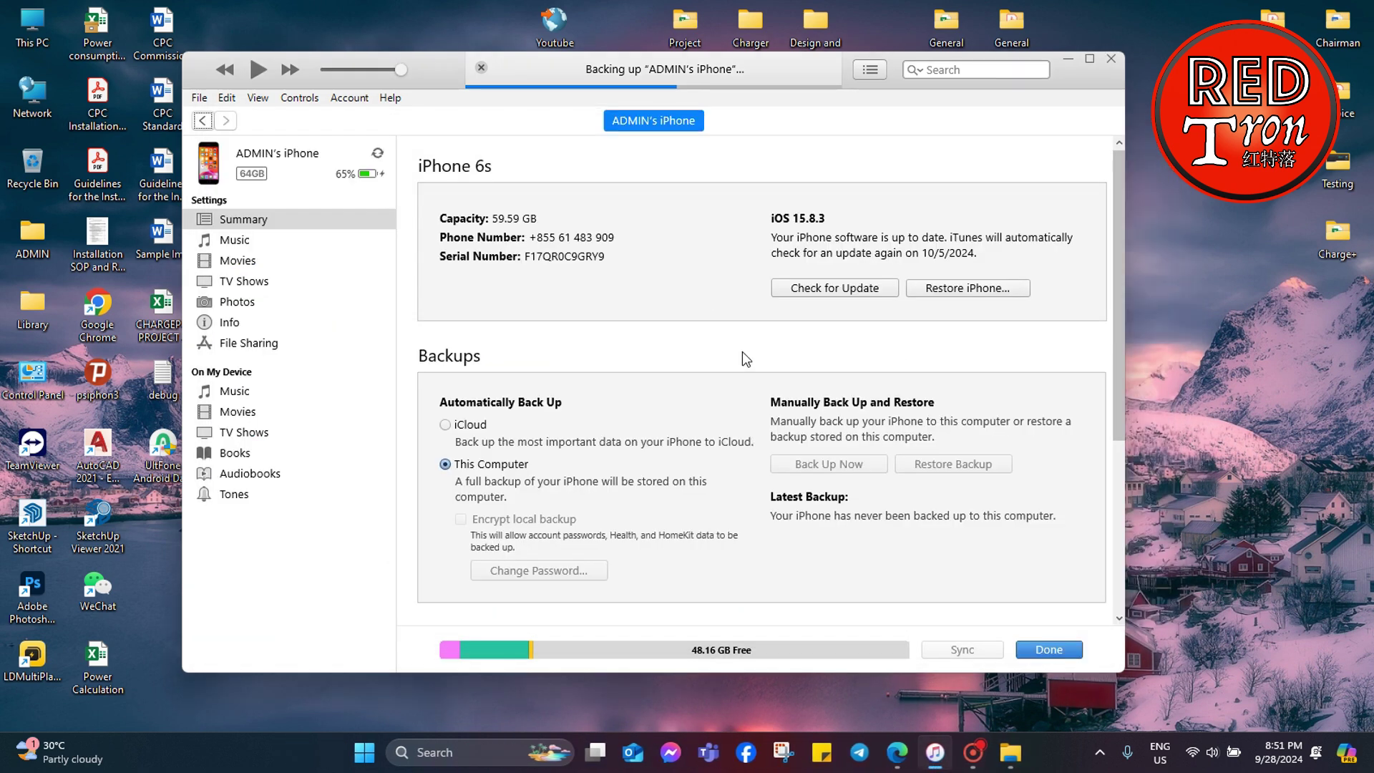
Open the ADMIN folder from the desktop and look through the Desktop and Documents folders
left_click_drag(578, 79, 658, 84)
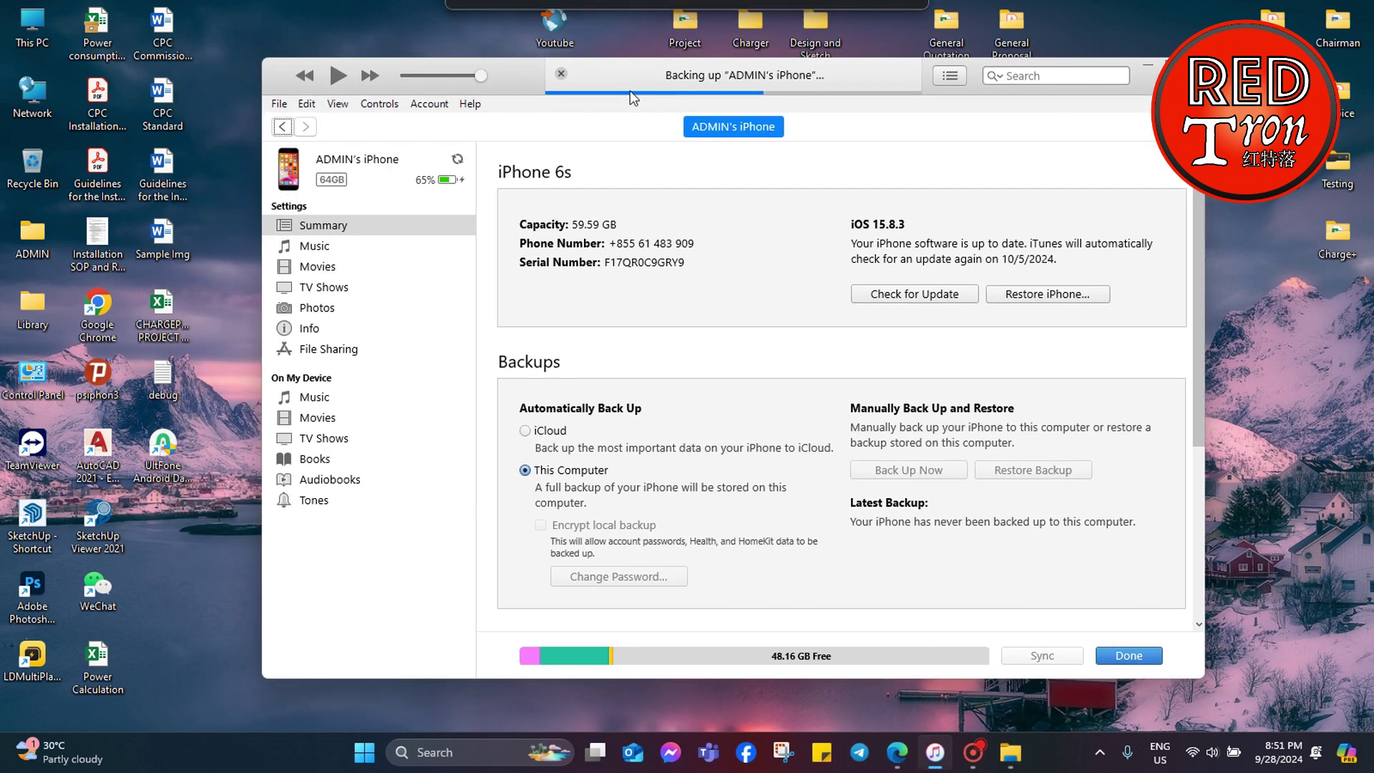
double_click(33, 234)
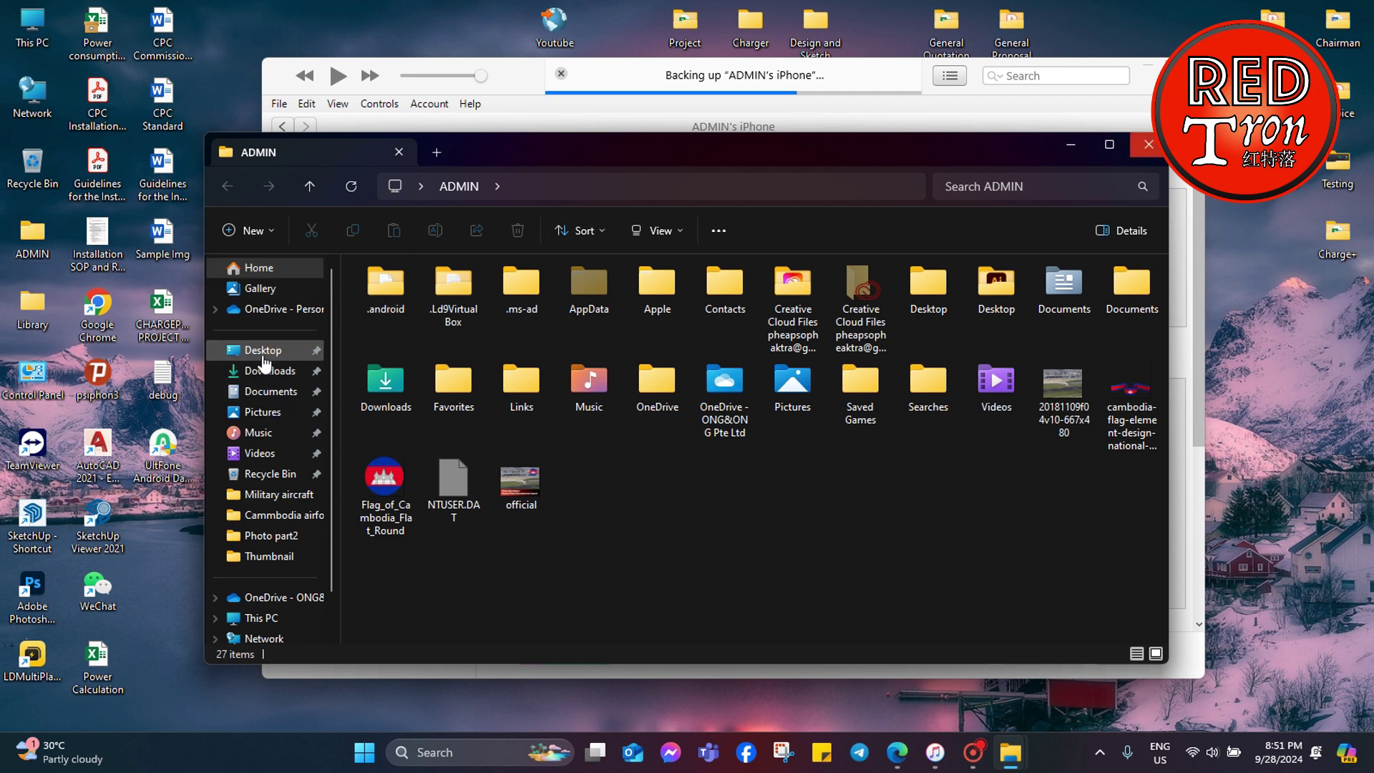
left_click(263, 355)
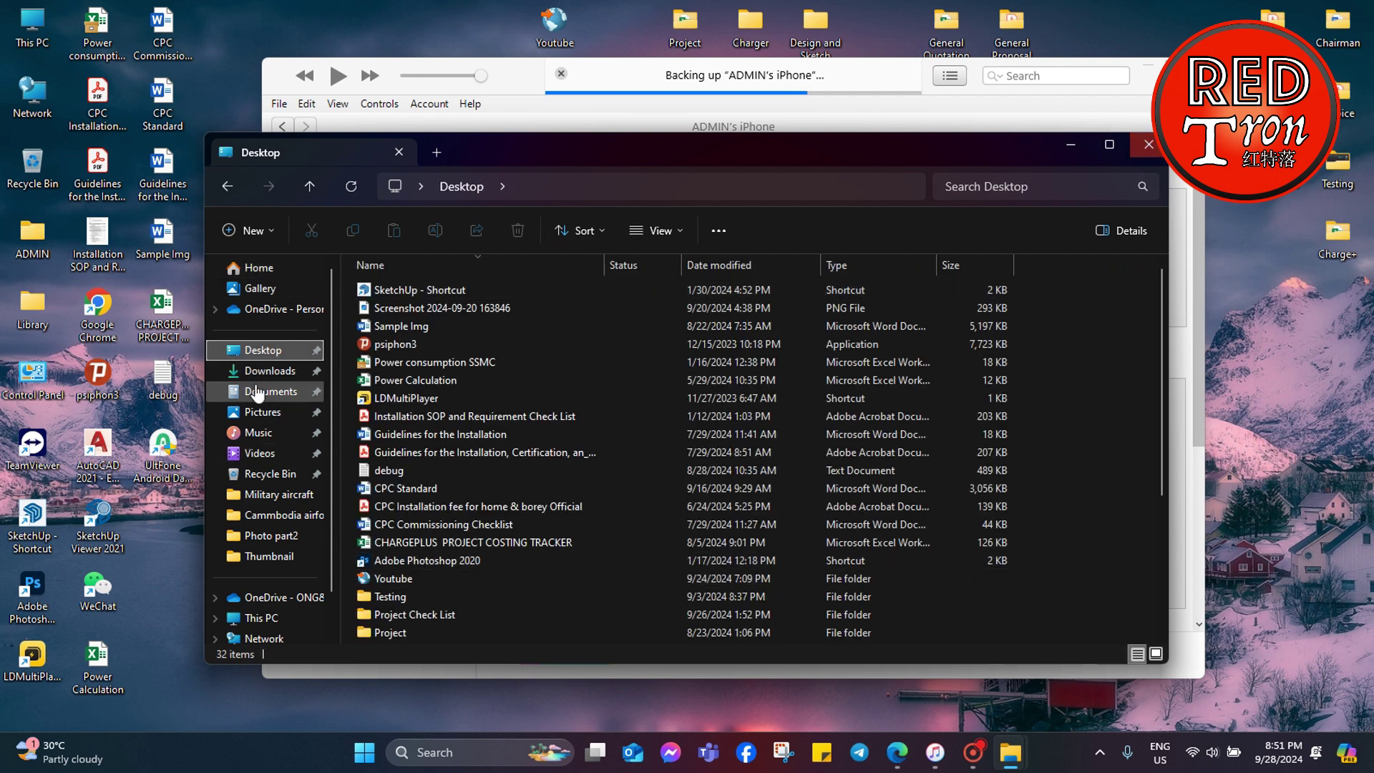
left_click(279, 393)
left_click(419, 185)
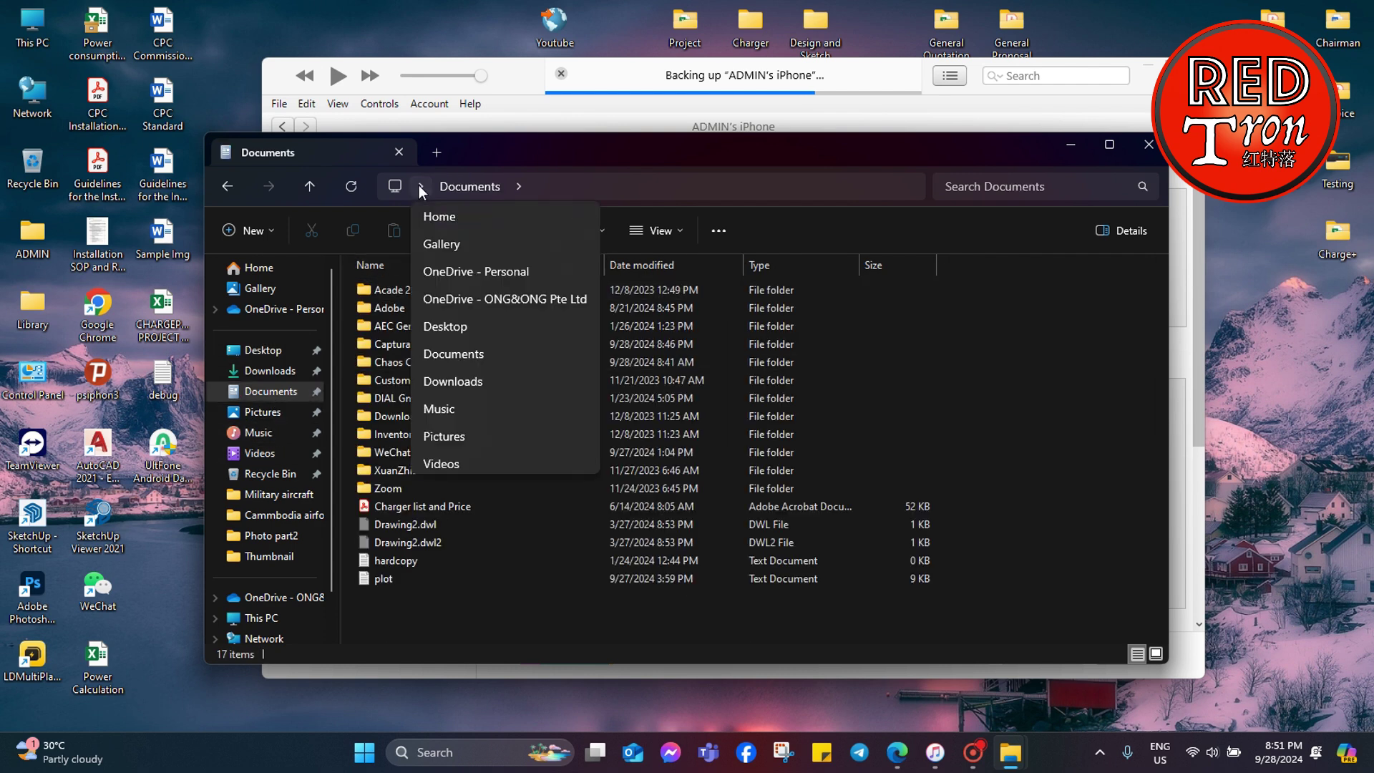
left_click(500, 185)
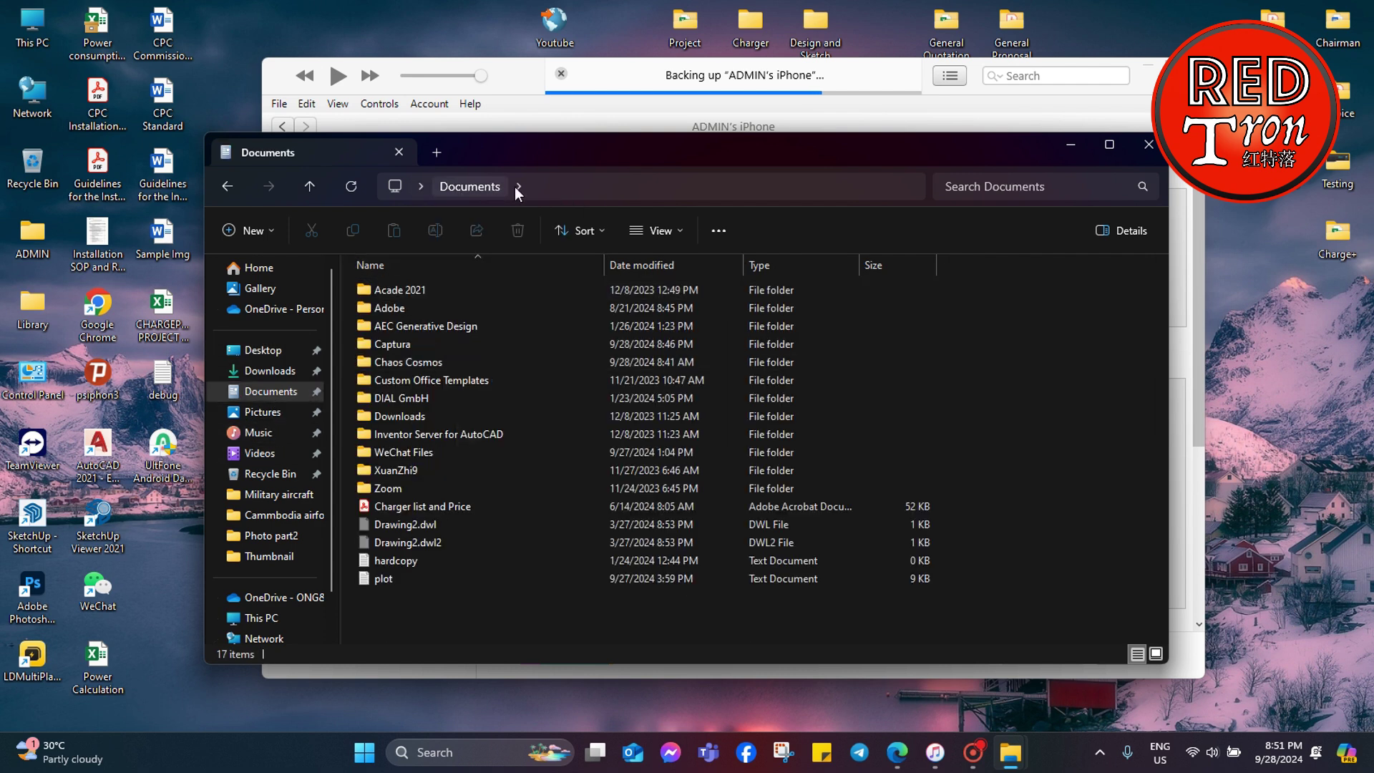
Go to C:\Users, open the ADMIN folder and look over its contents
left_click(518, 186)
left_click(564, 186)
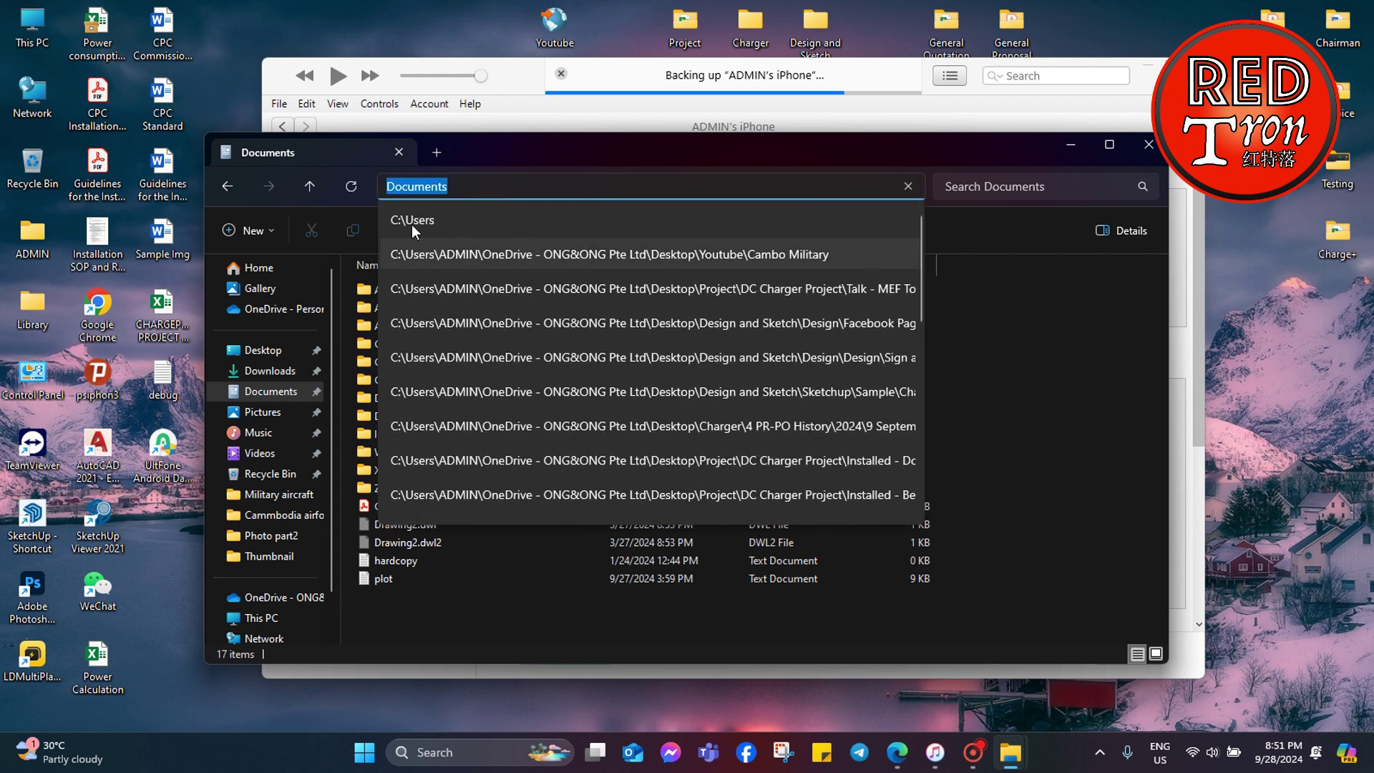
left_click(466, 221)
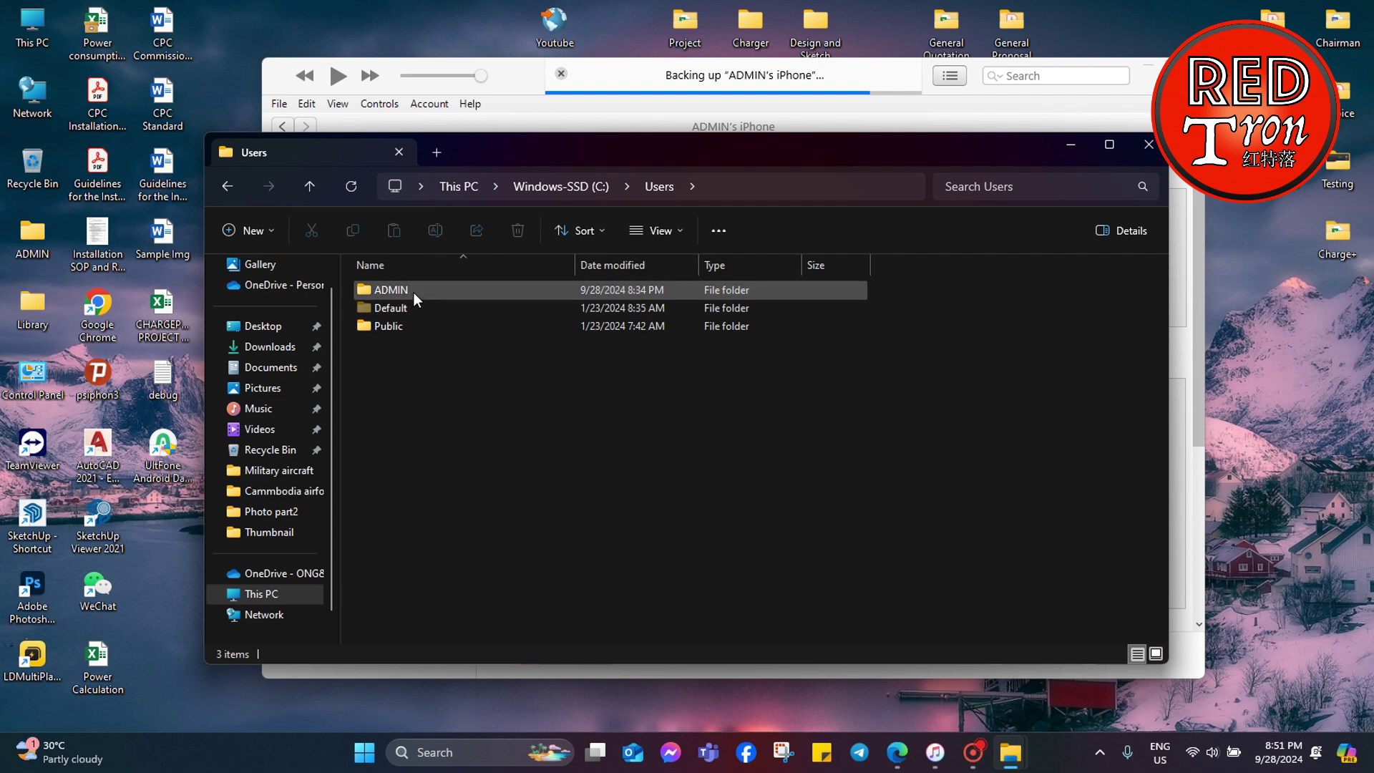
mouse_move(414, 292)
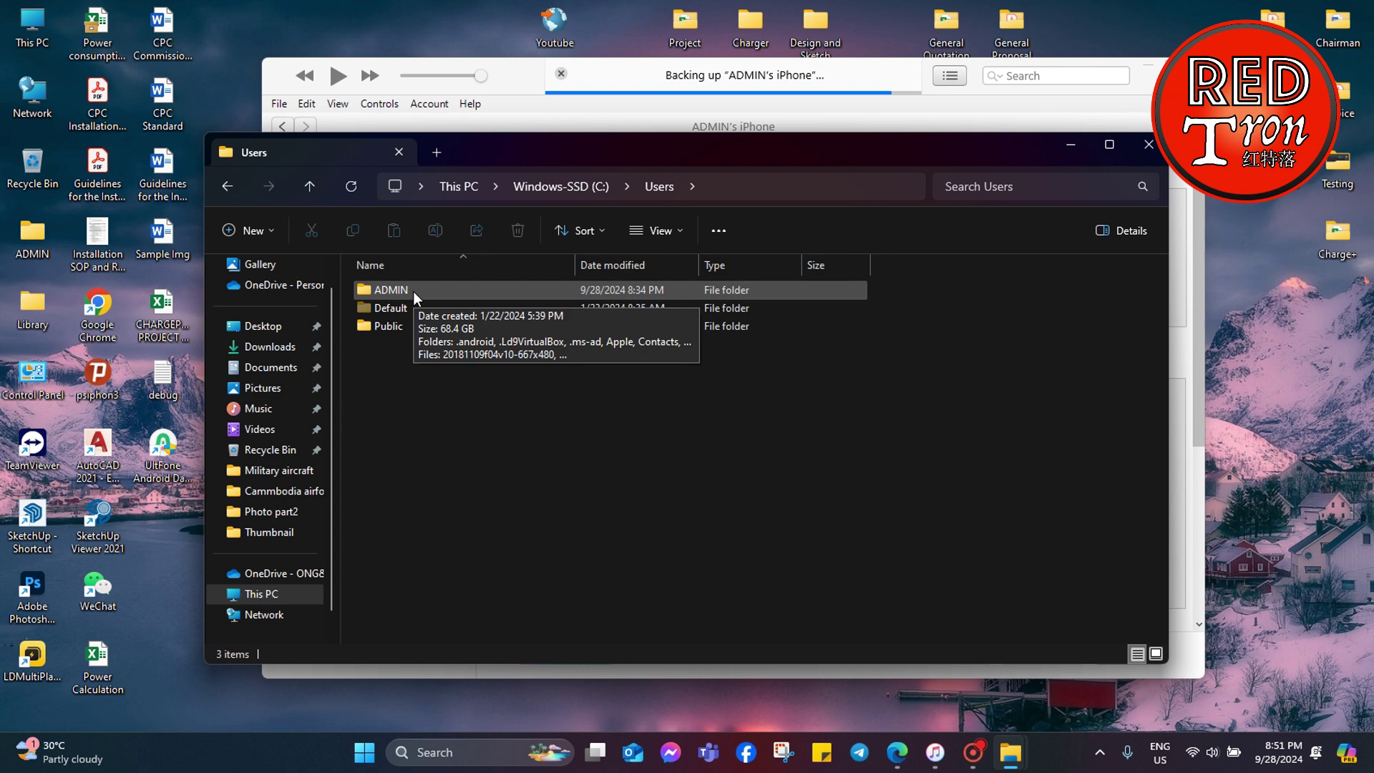
double_click(413, 290)
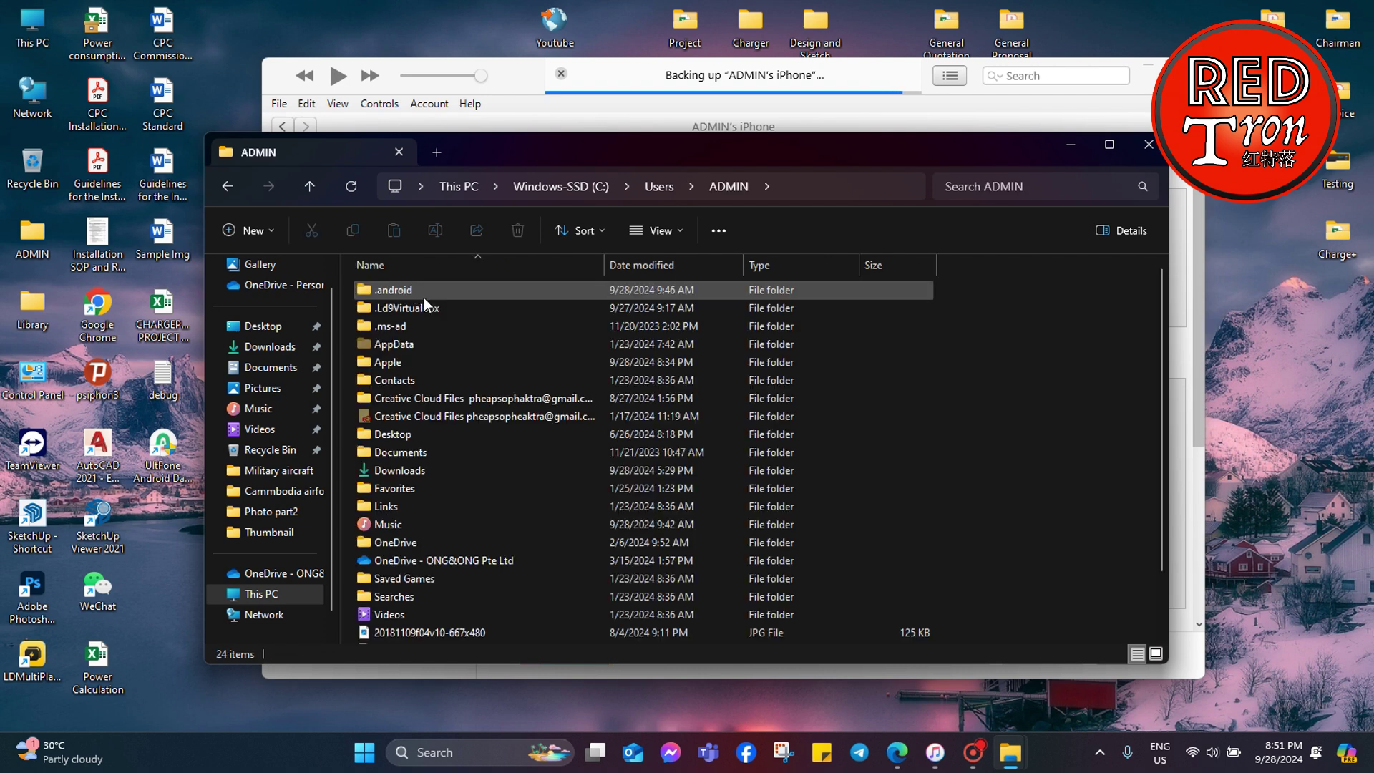
scroll(441, 547, "down", 2)
scroll(440, 556, "up", 2)
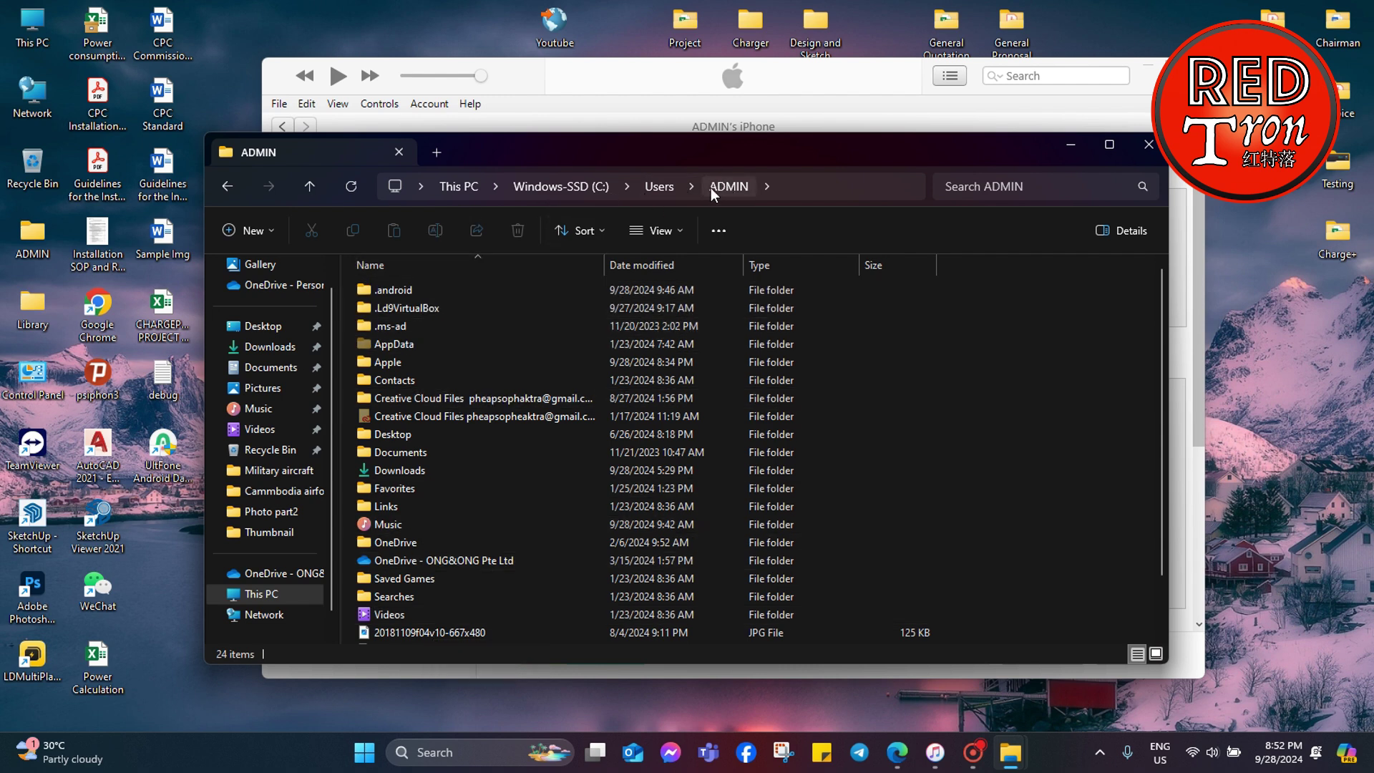
From the Users folder, follow the path ADMIN, AppData, Roaming and return to the ADMIN folder
left_click(634, 191)
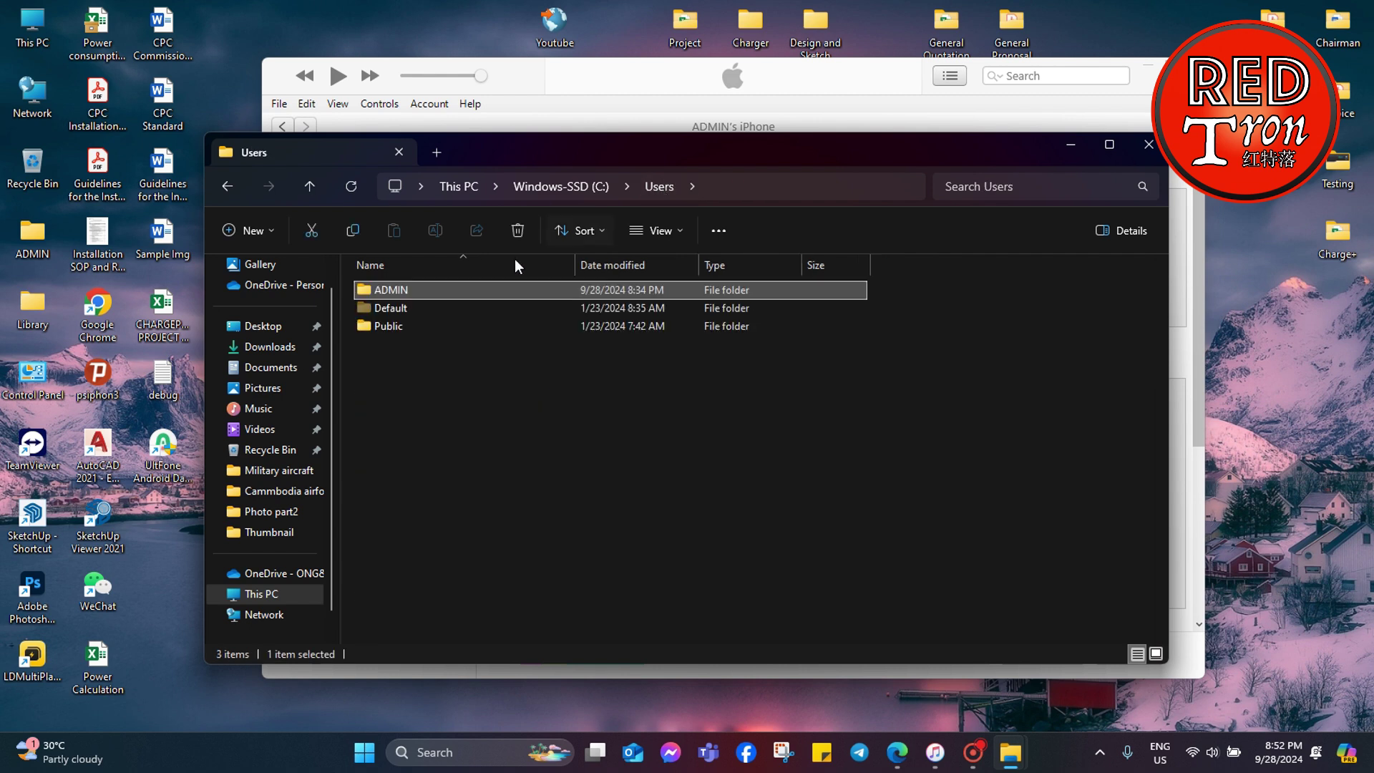
double_click(429, 292)
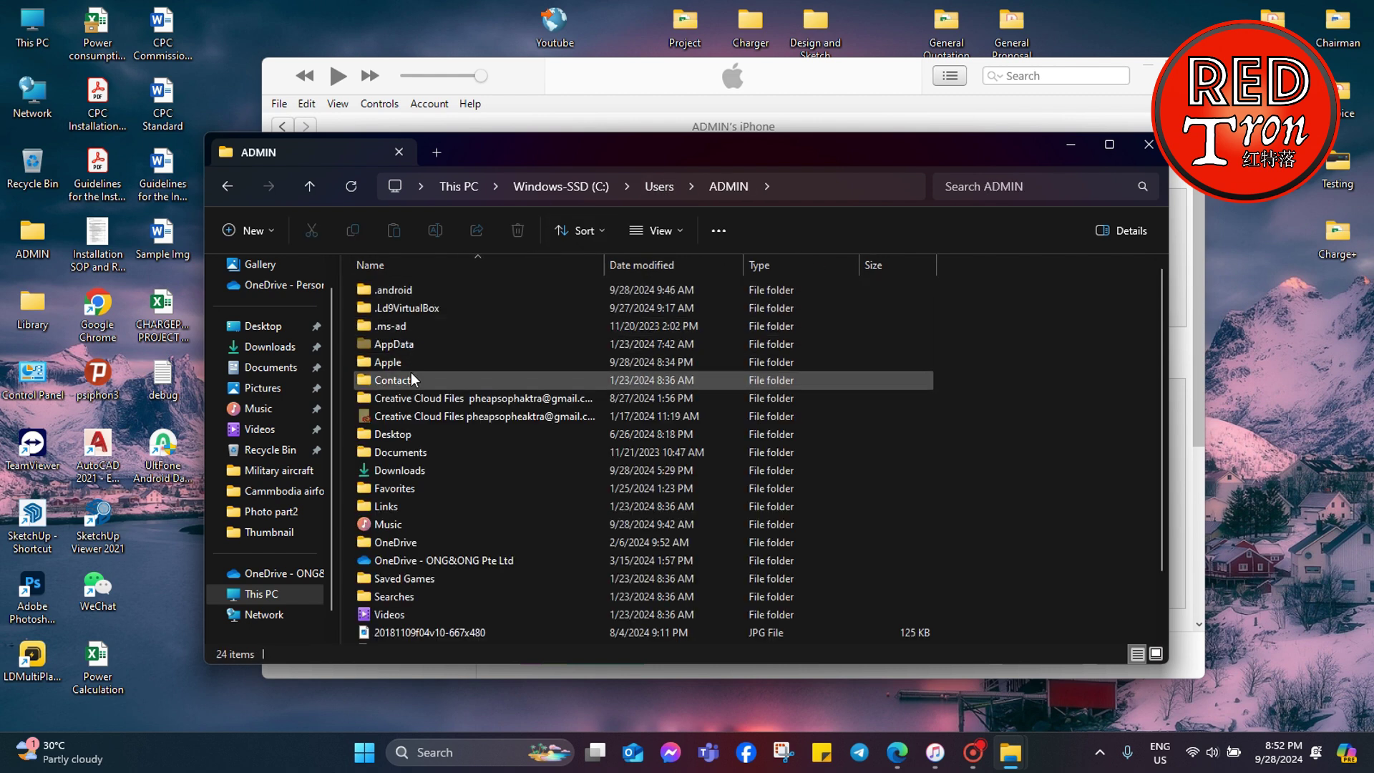
double_click(410, 346)
double_click(411, 325)
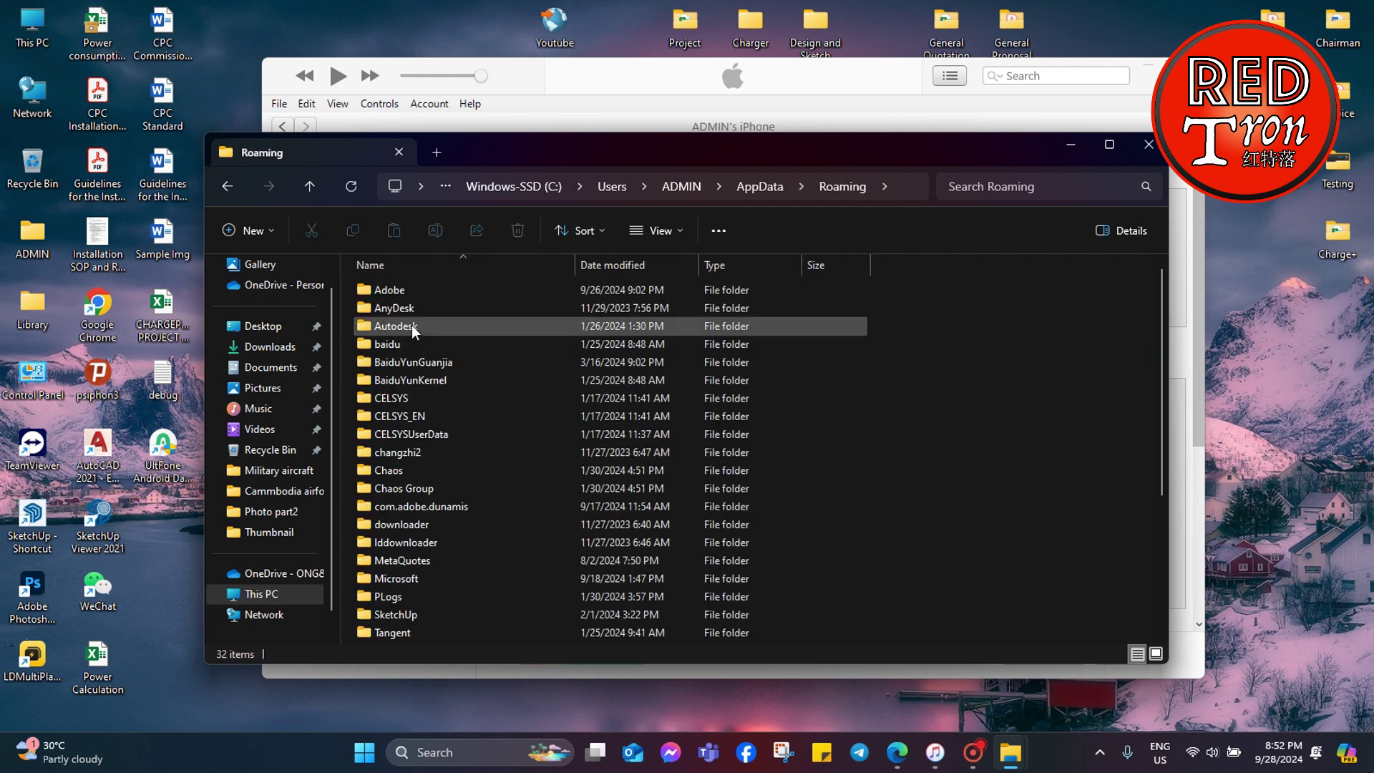
left_click(230, 190)
left_click(231, 191)
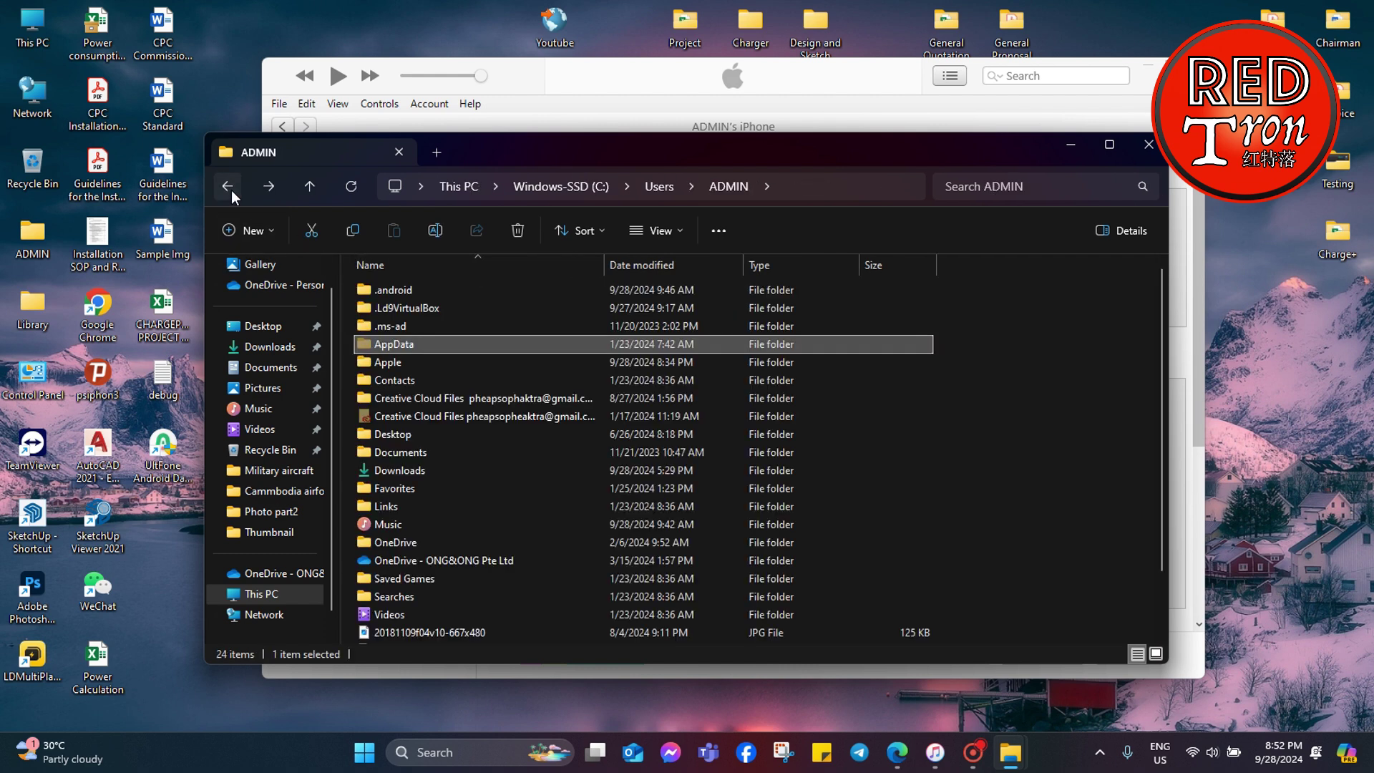
From the ADMIN folder, follow the path Apple, MobileSync, Backup and select the iPhone backup folder inside
double_click(406, 369)
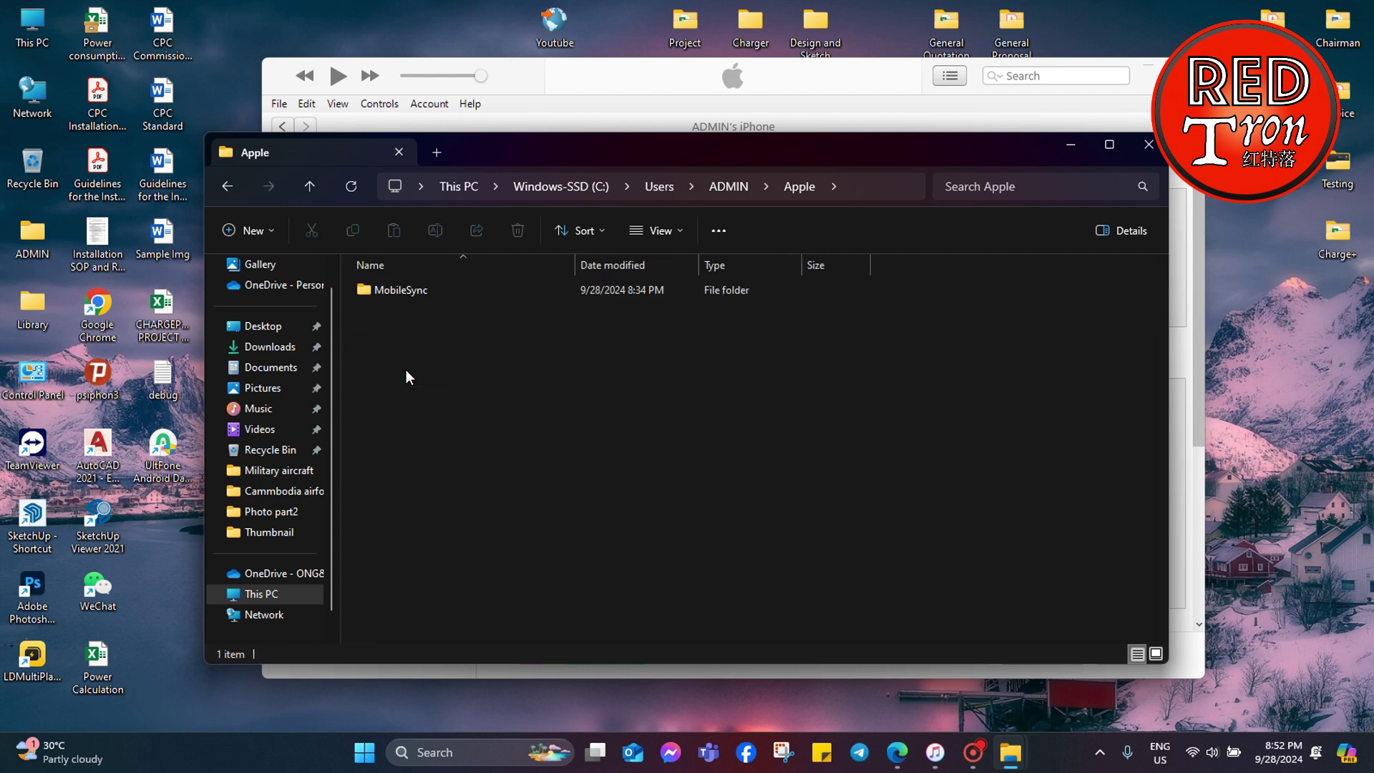
double_click(442, 299)
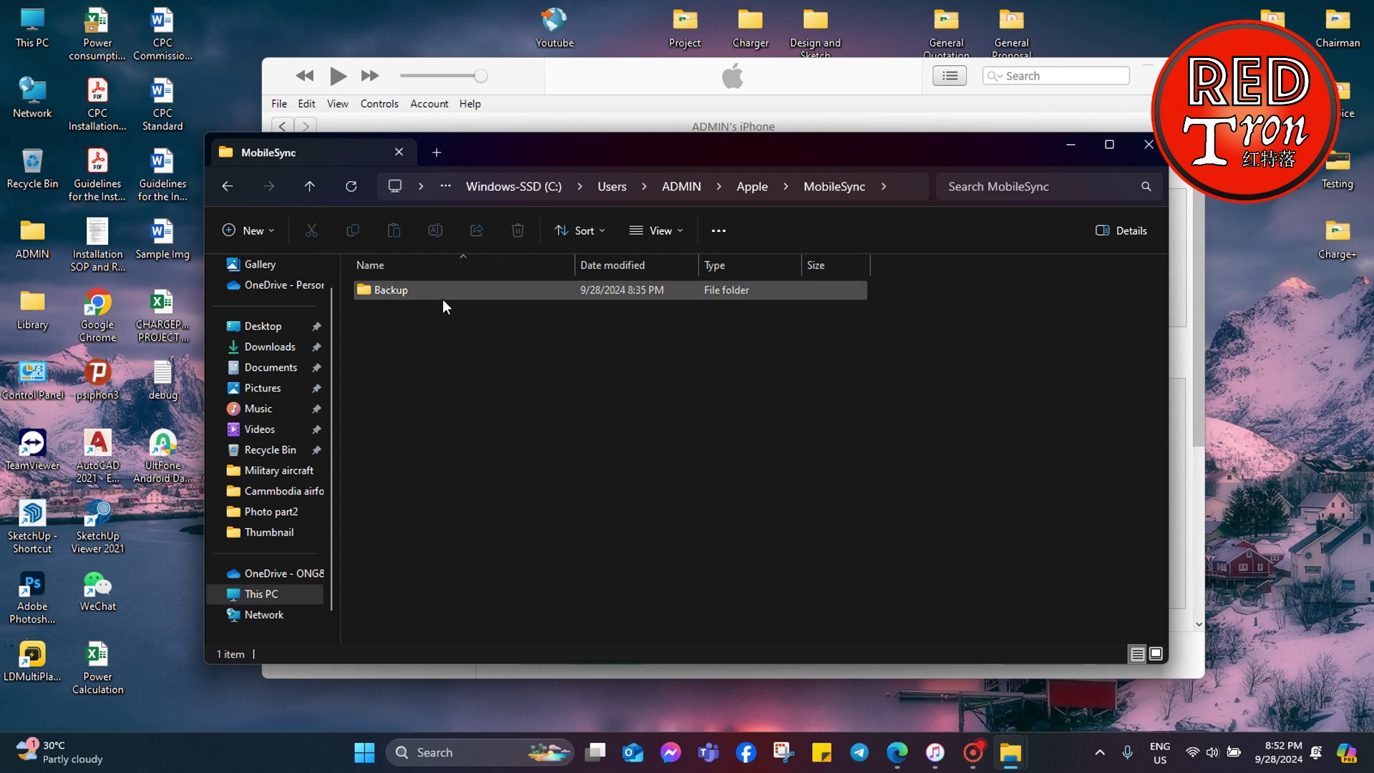
double_click(443, 301)
left_click(443, 299)
left_click_drag(435, 453, 705, 278)
left_click_drag(460, 371, 746, 289)
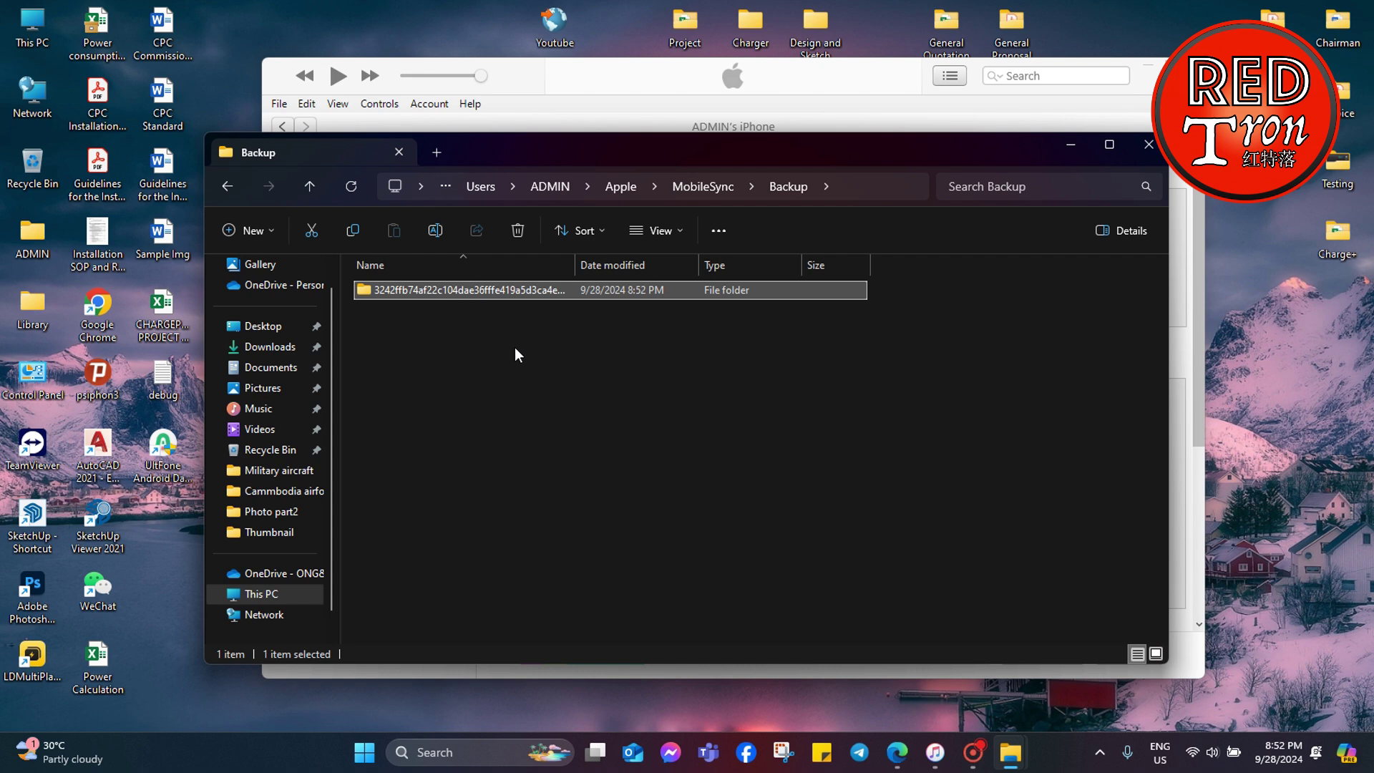
Open the long-named iPhone backup folder, look through its subfolders and return to the Backup folder
left_click_drag(580, 144, 578, 264)
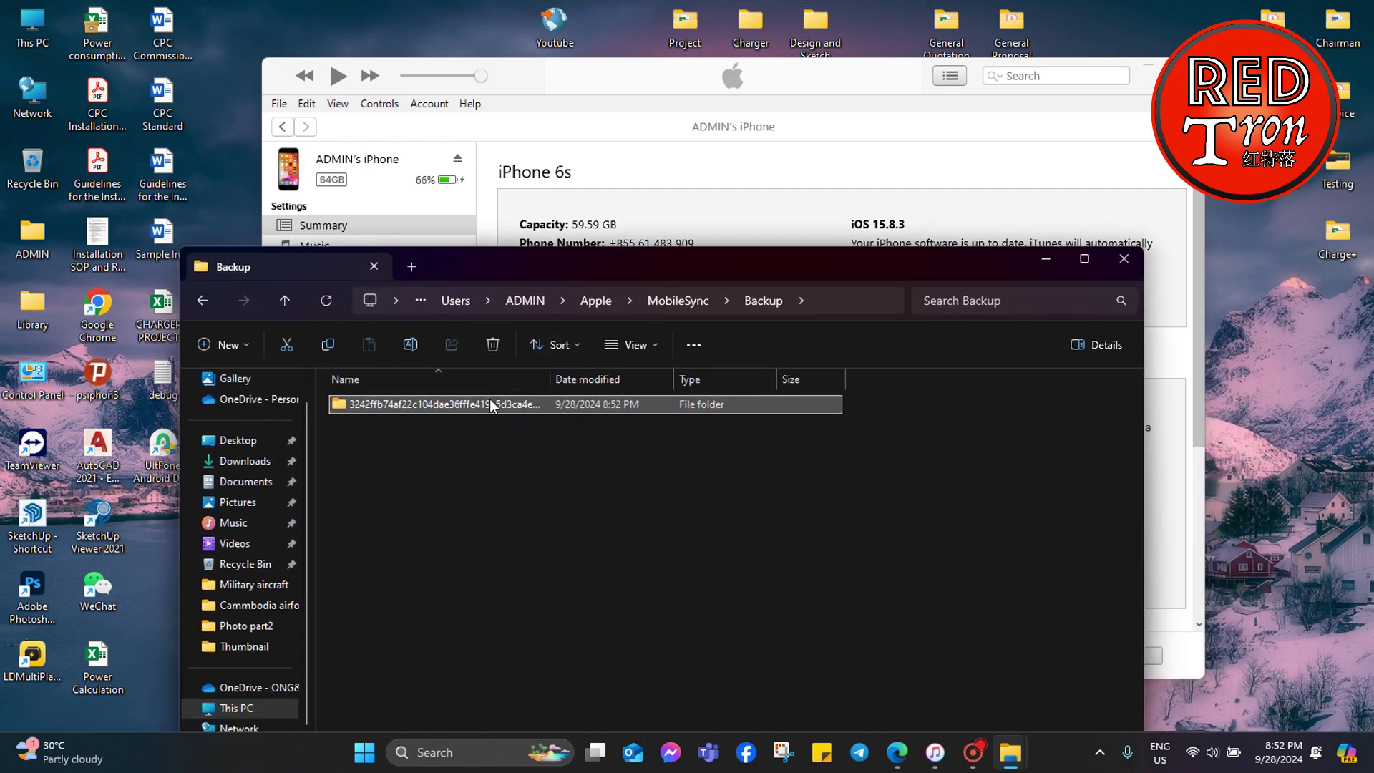
double_click(489, 404)
scroll(449, 480, "down", 10)
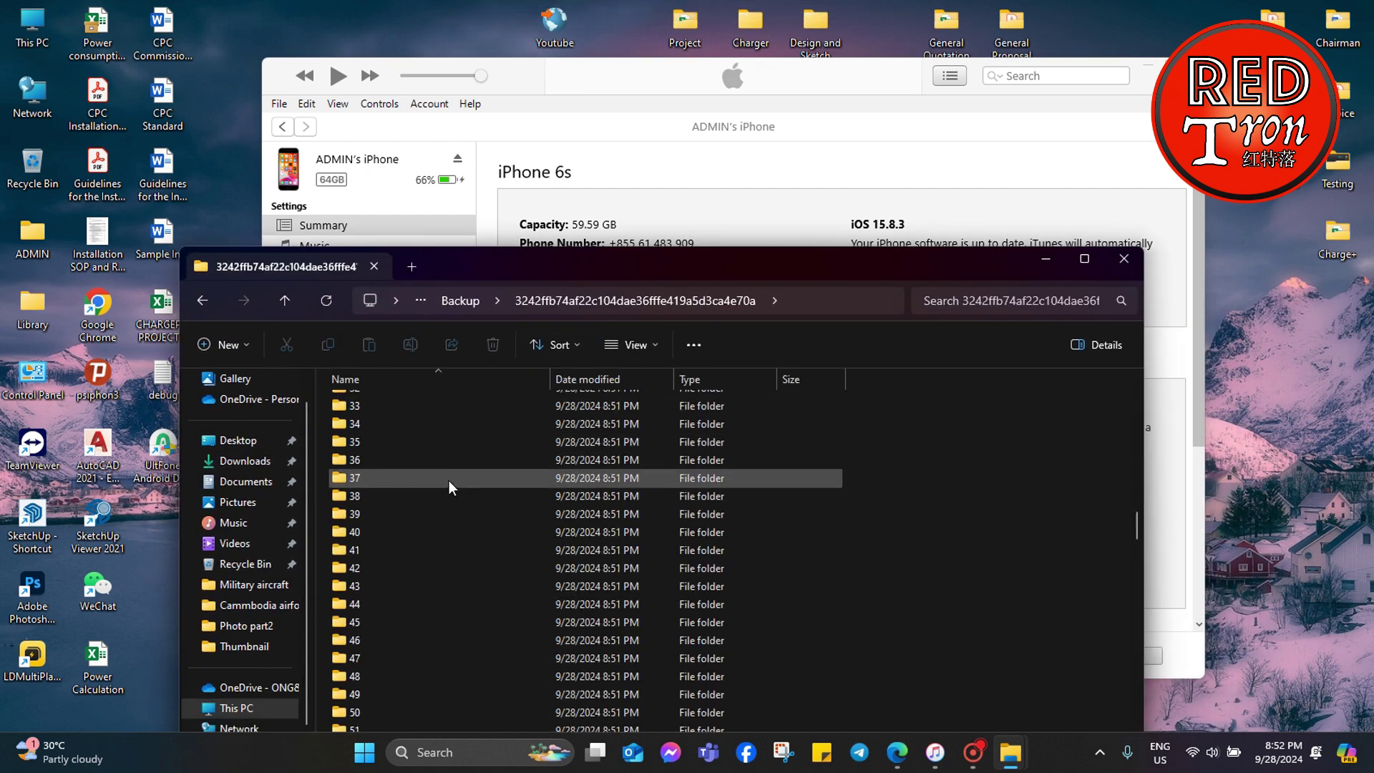
scroll(448, 487, "up", 15)
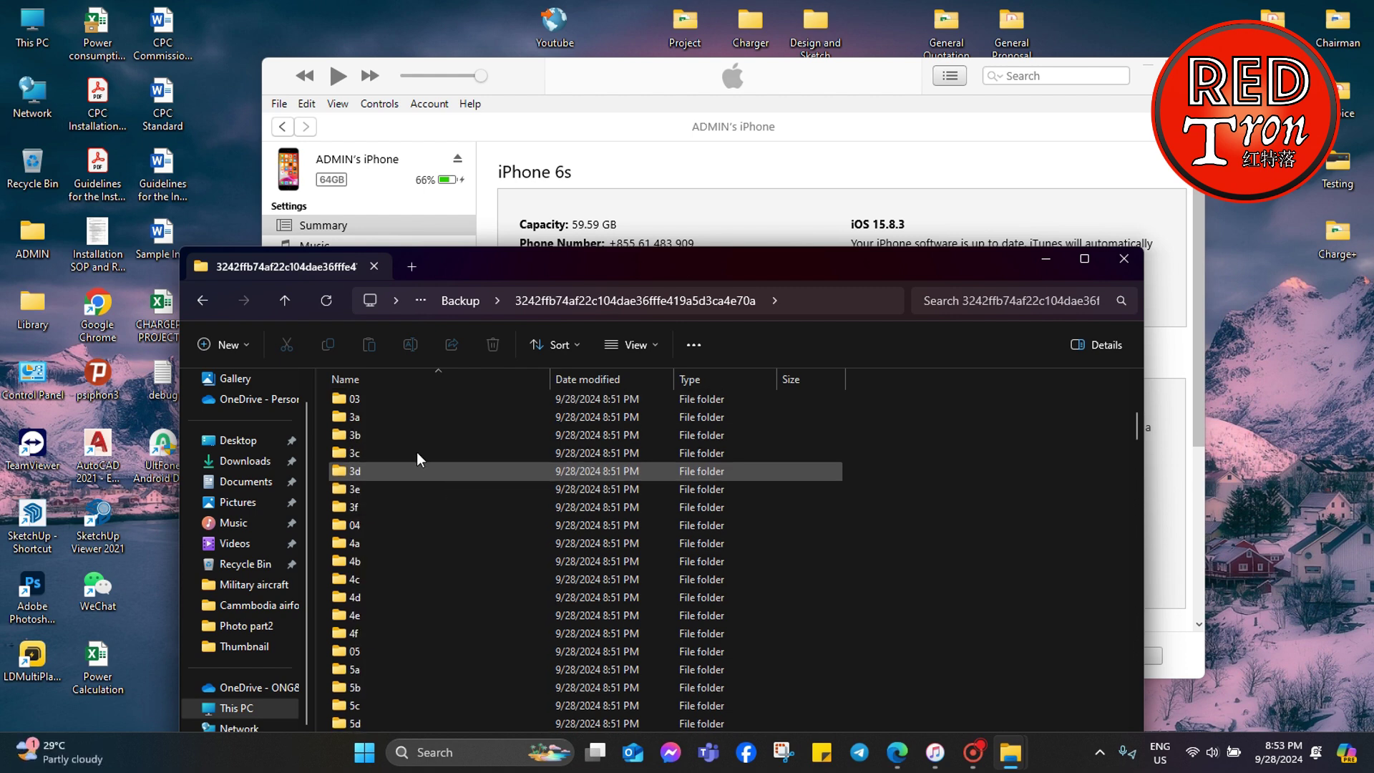
left_click(202, 300)
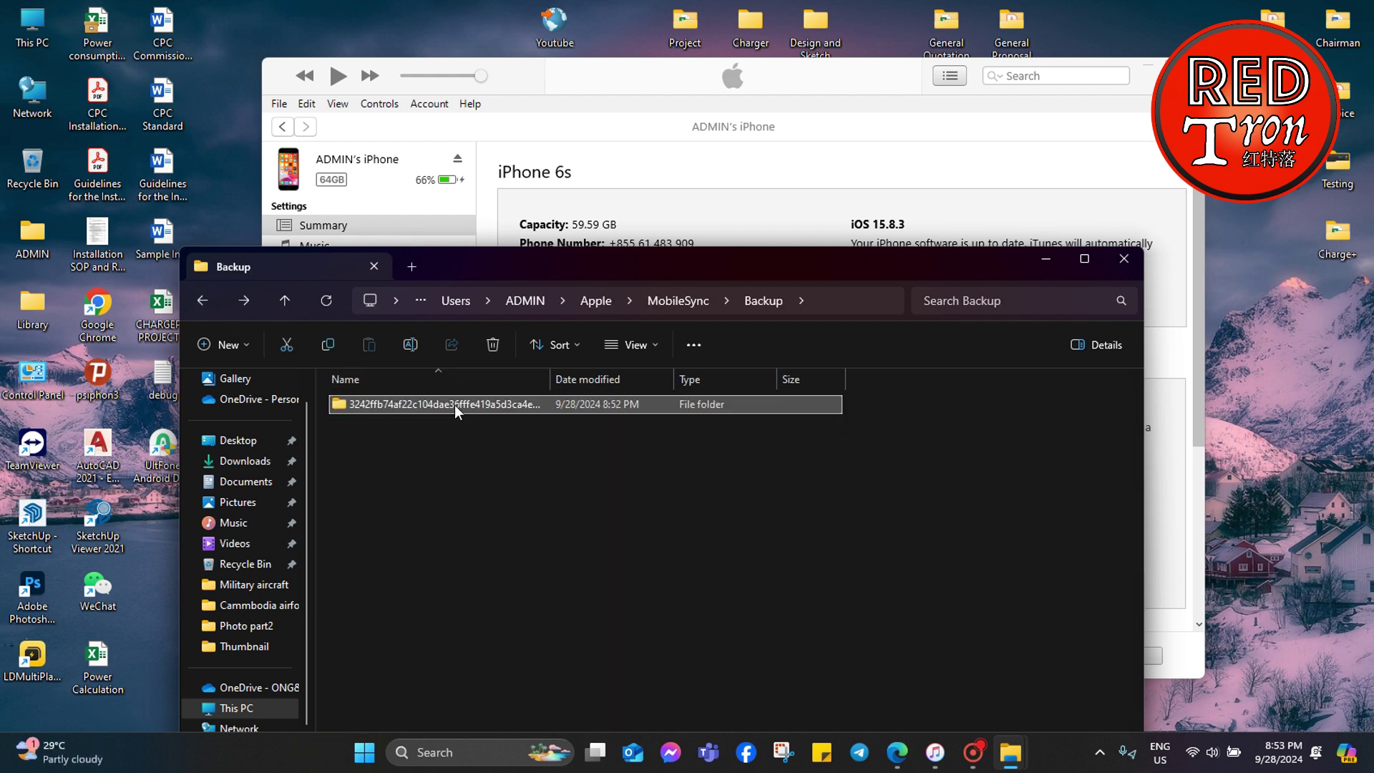
left_click(541, 436)
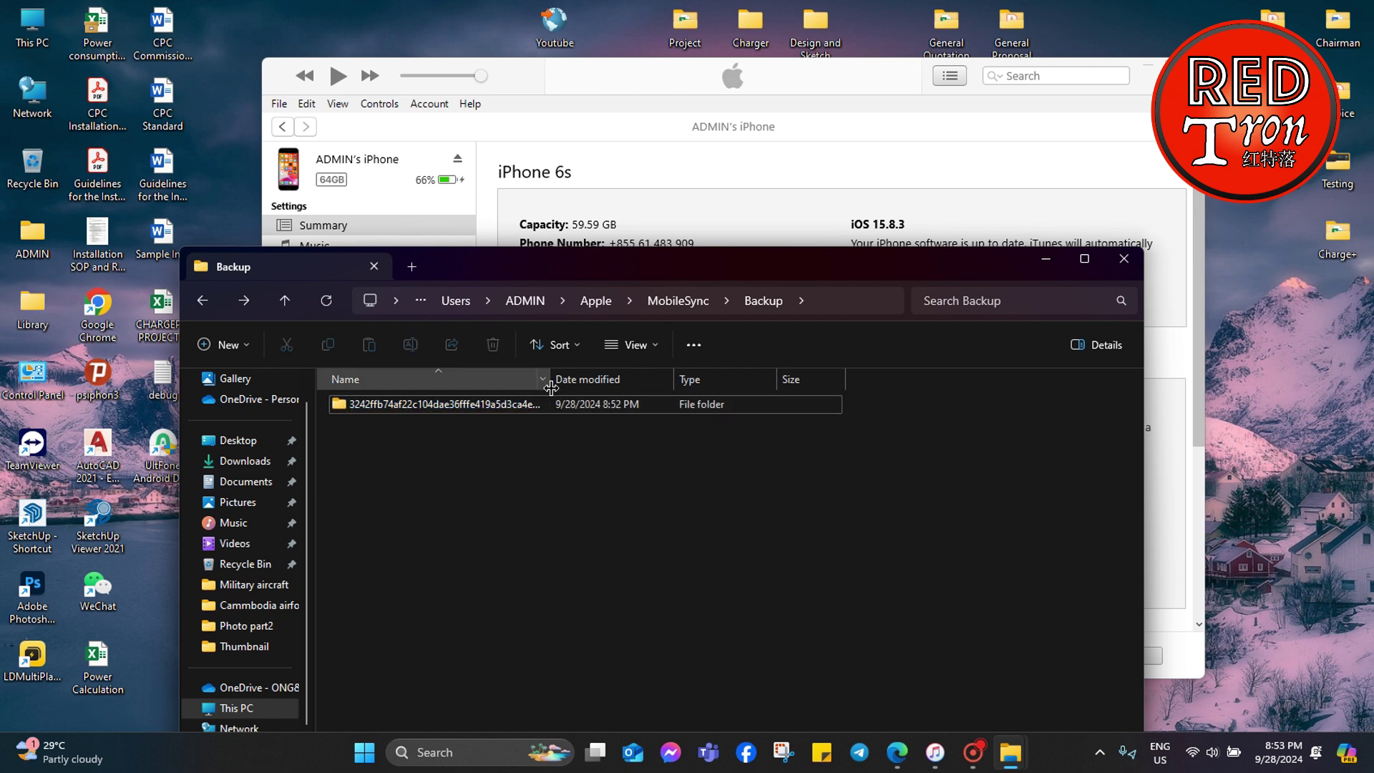
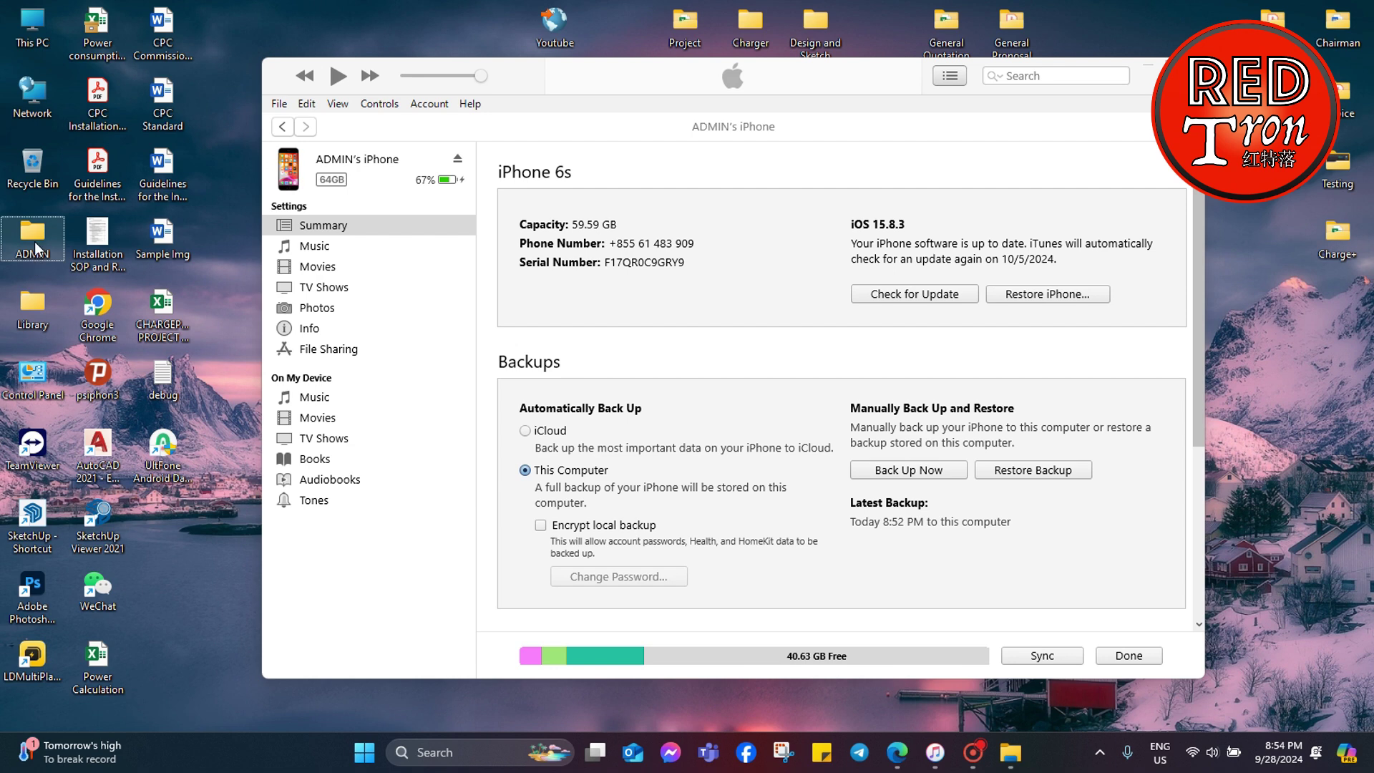
Open the ADMIN folder from the desktop, follow Apple, MobileSync, Backup to the iPhone backup folder, and close the window
double_click(33, 237)
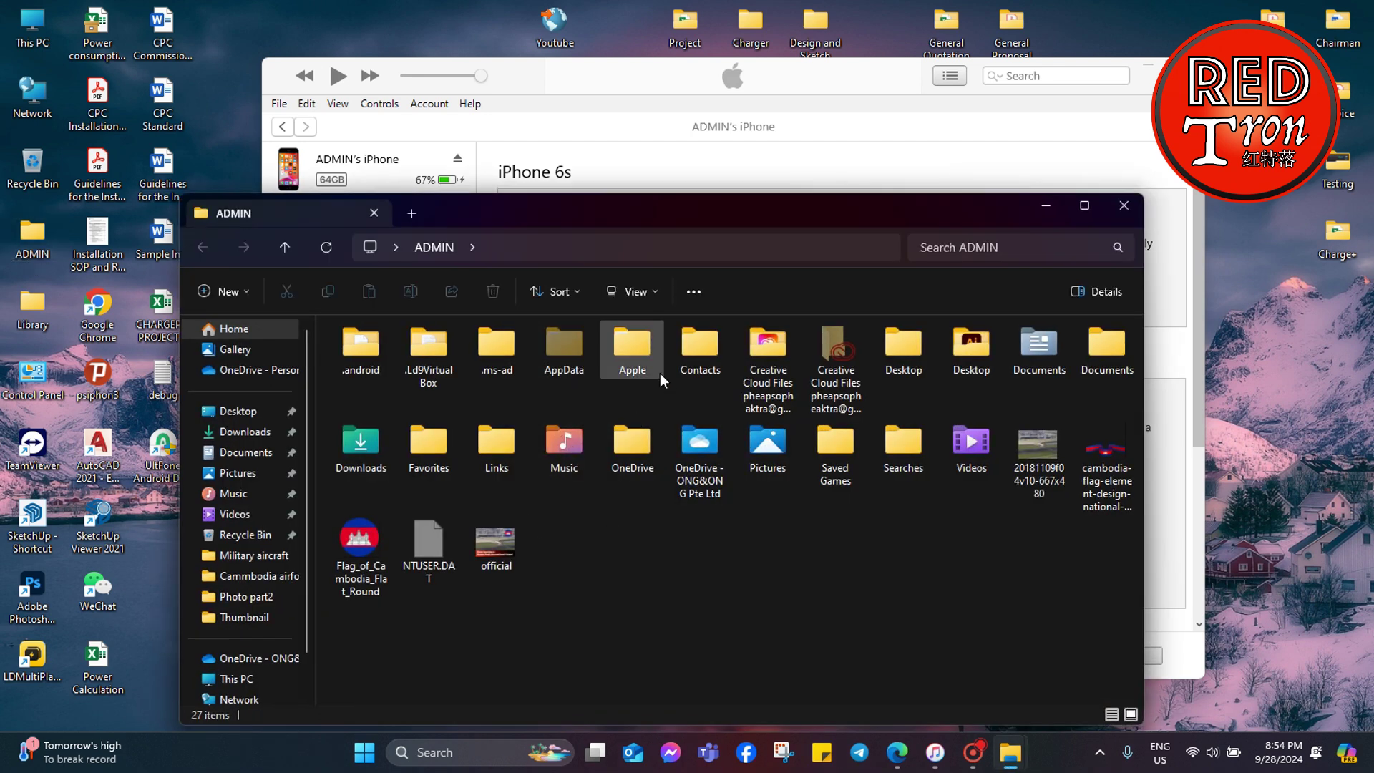
double_click(619, 369)
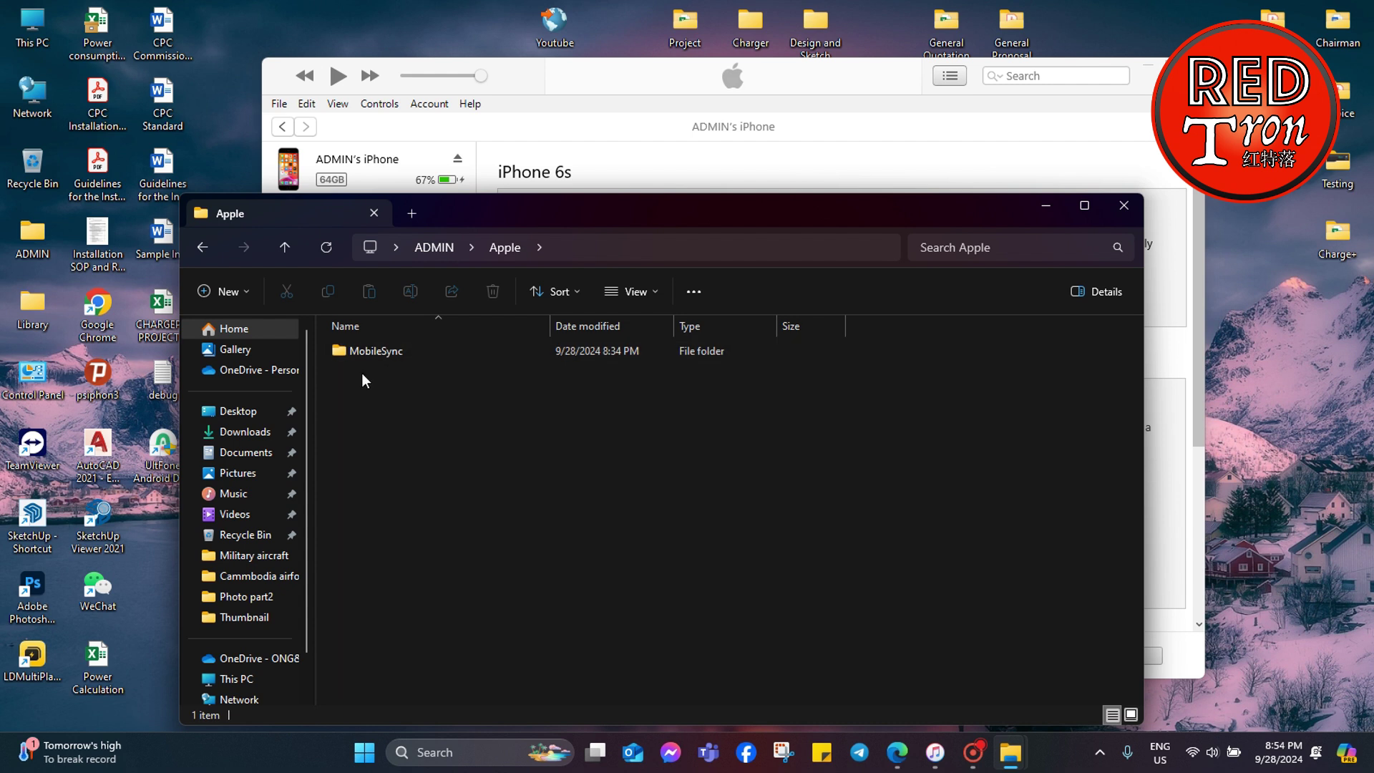
double_click(376, 349)
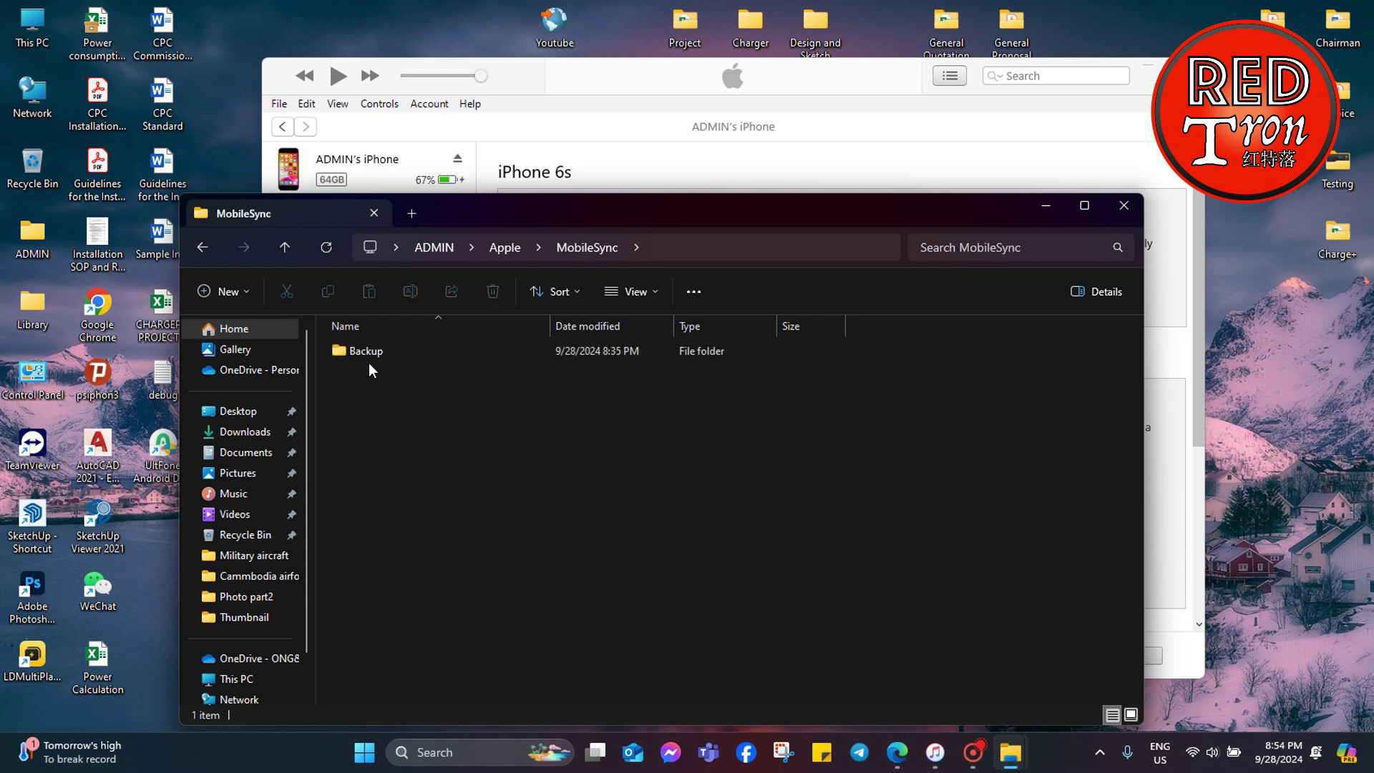
double_click(391, 348)
left_click_drag(391, 455, 748, 350)
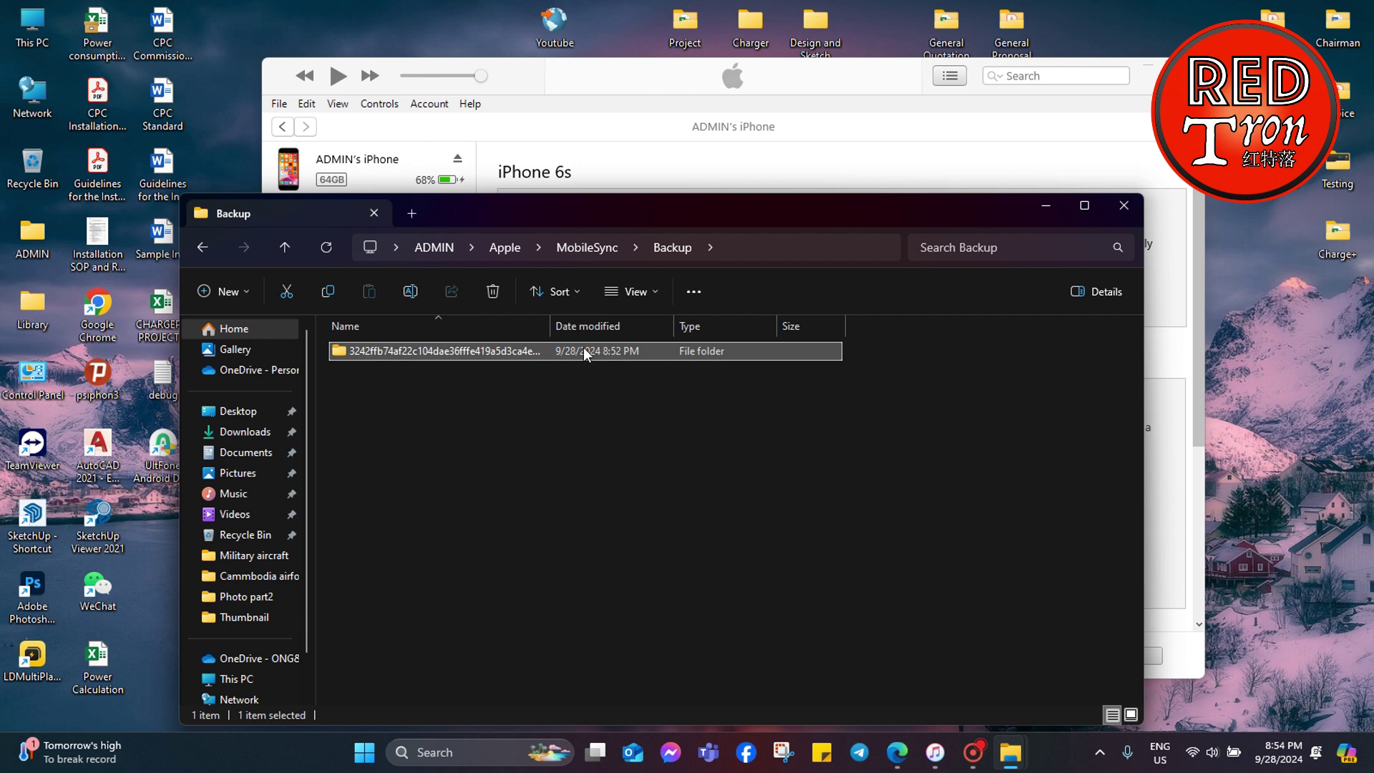
left_click_drag(470, 435, 670, 319)
left_click(580, 513)
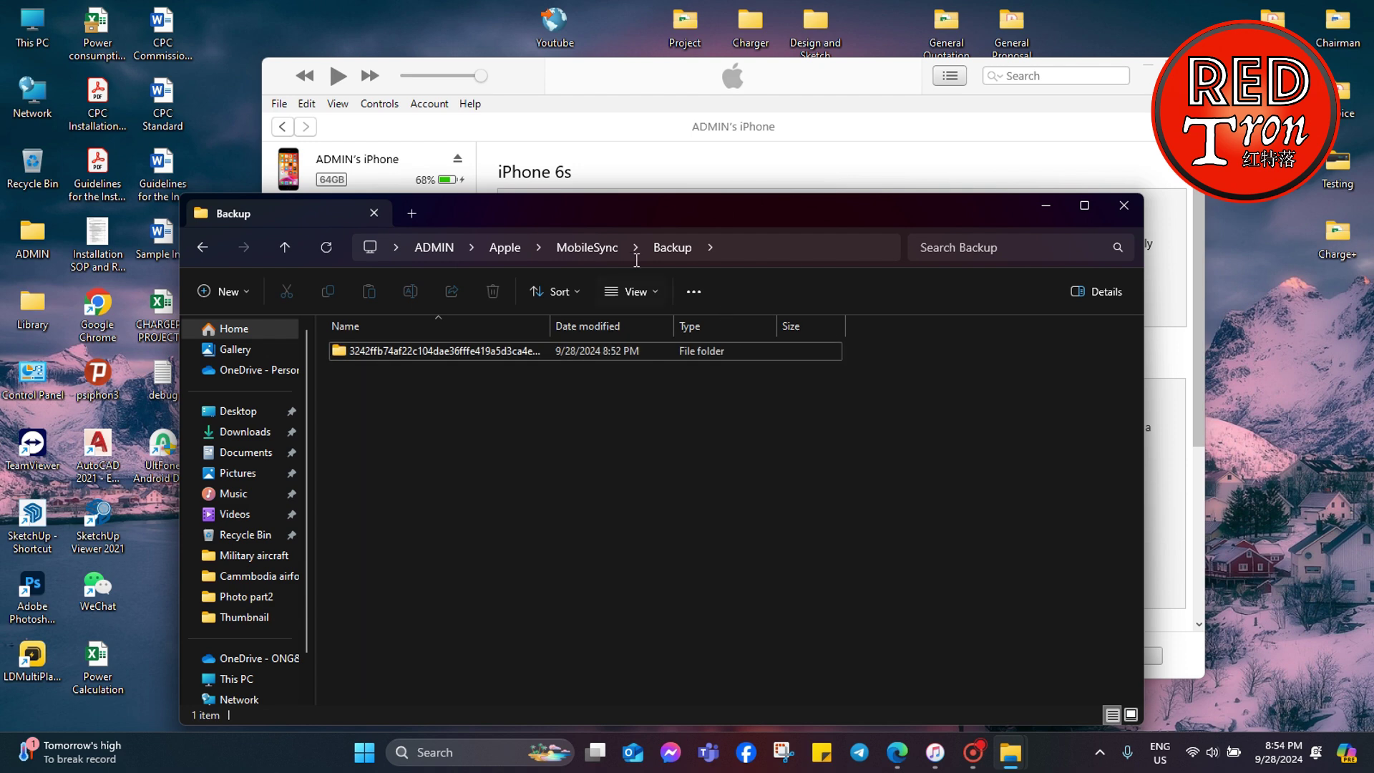
left_click(1123, 205)
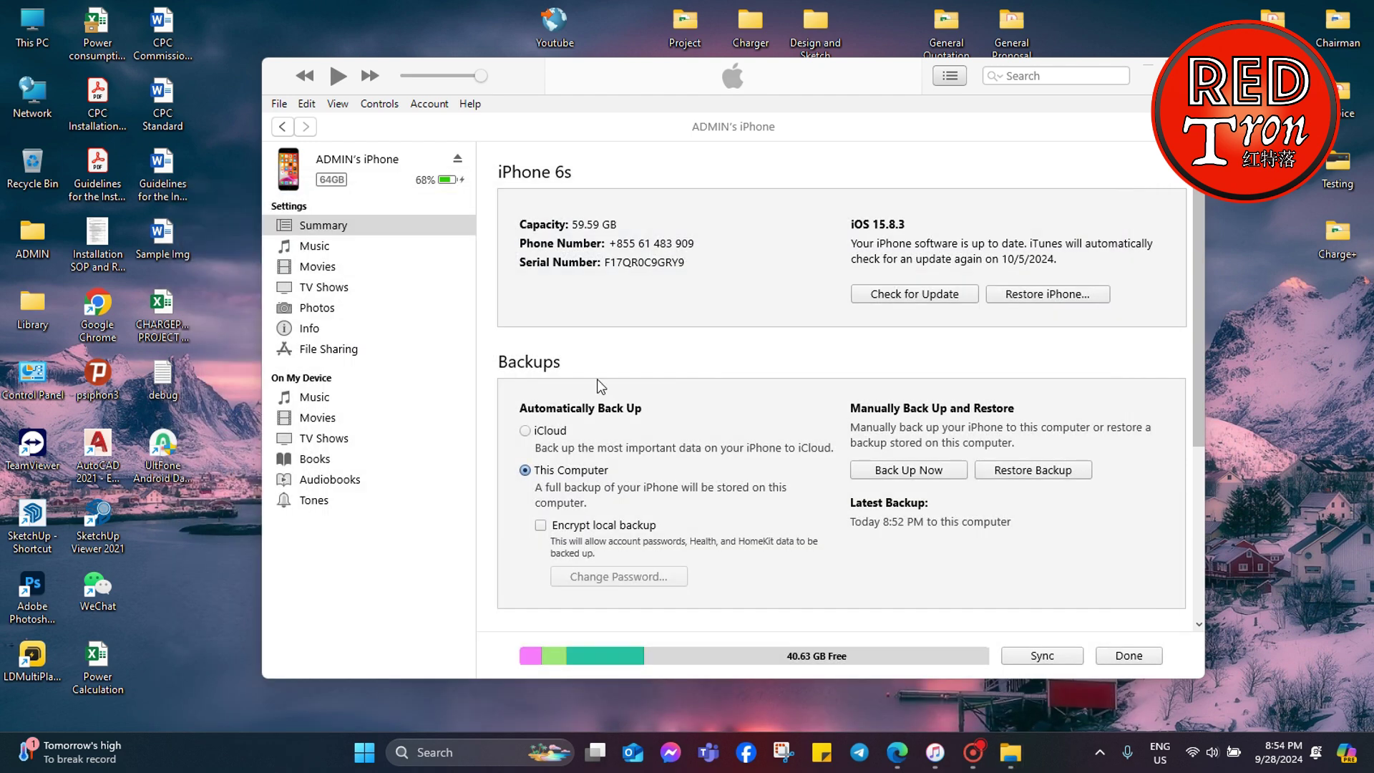
Try to restore the iPhone from its computer backup in iTunes and dismiss the message
left_click(1021, 471)
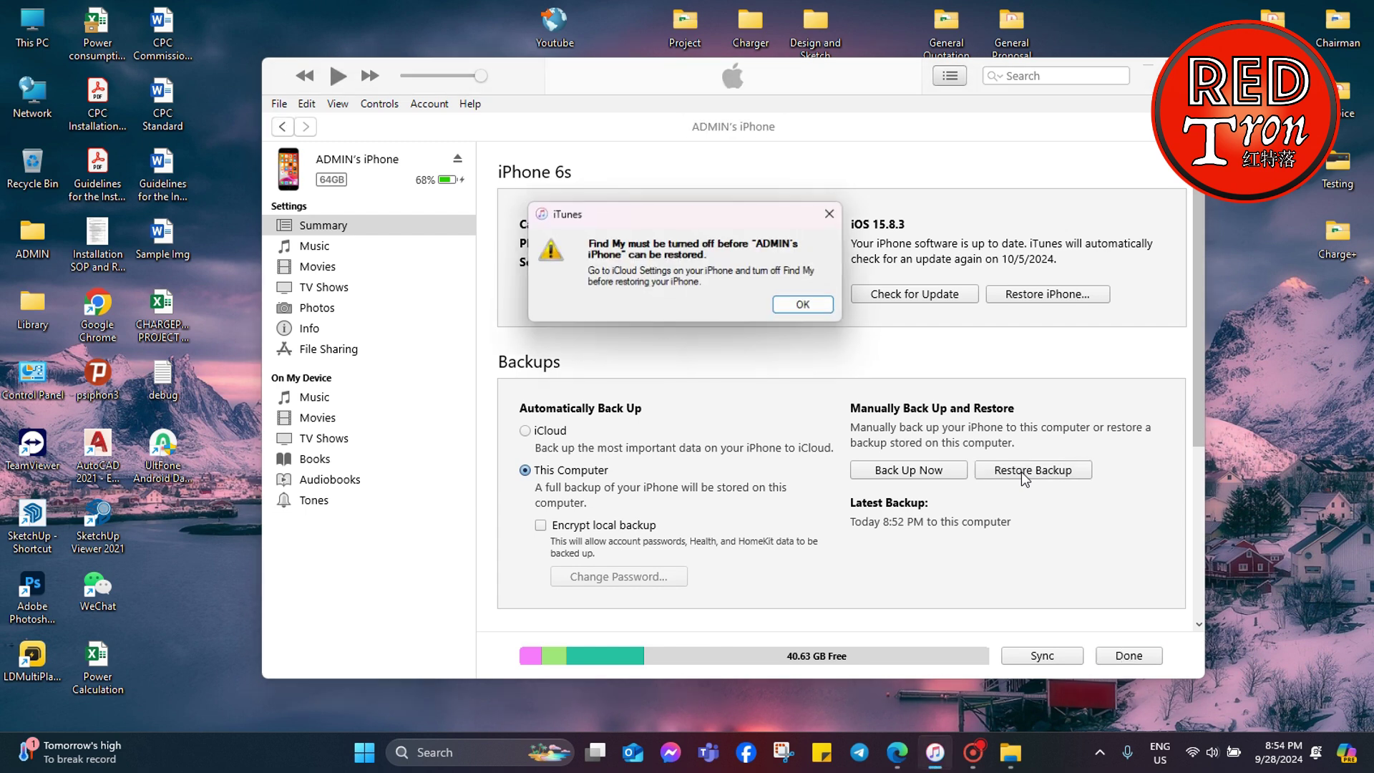
left_click(806, 306)
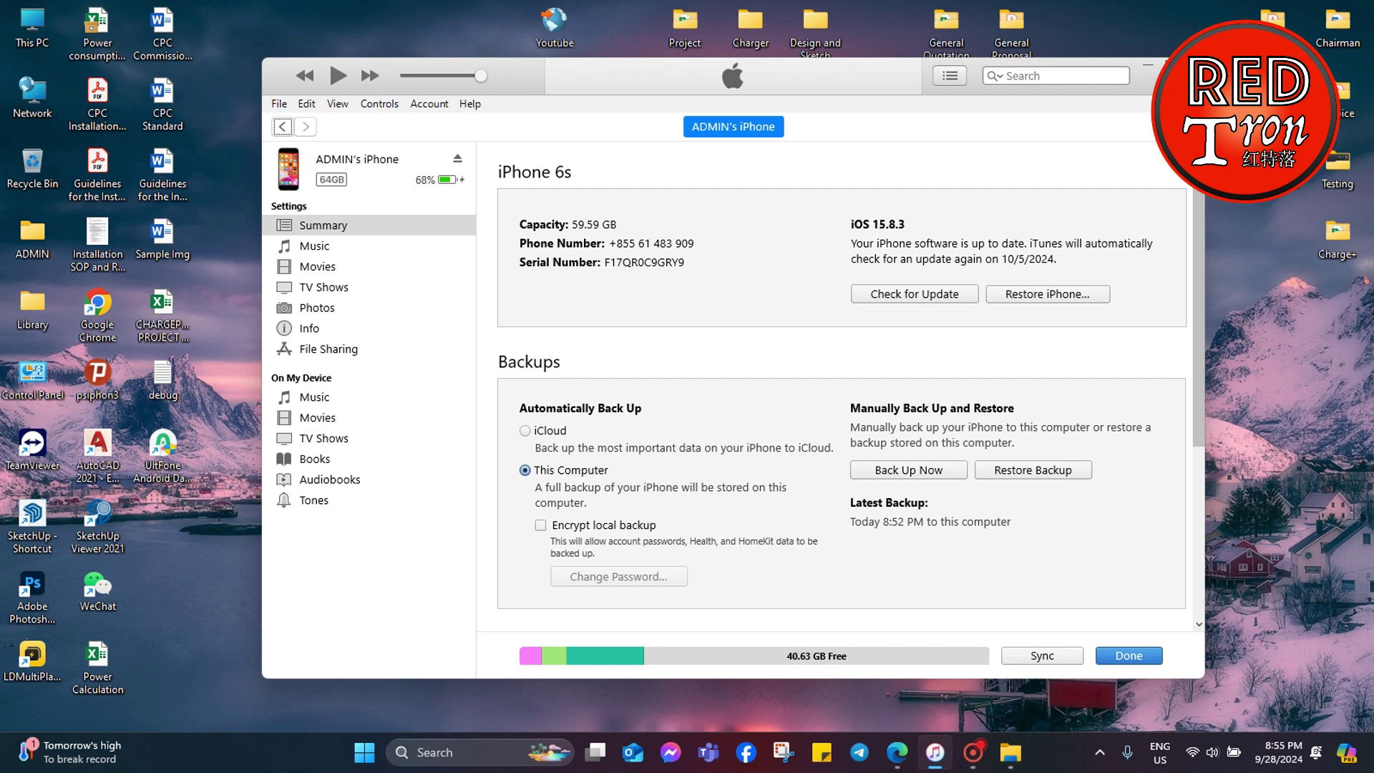
left_click(973, 753)
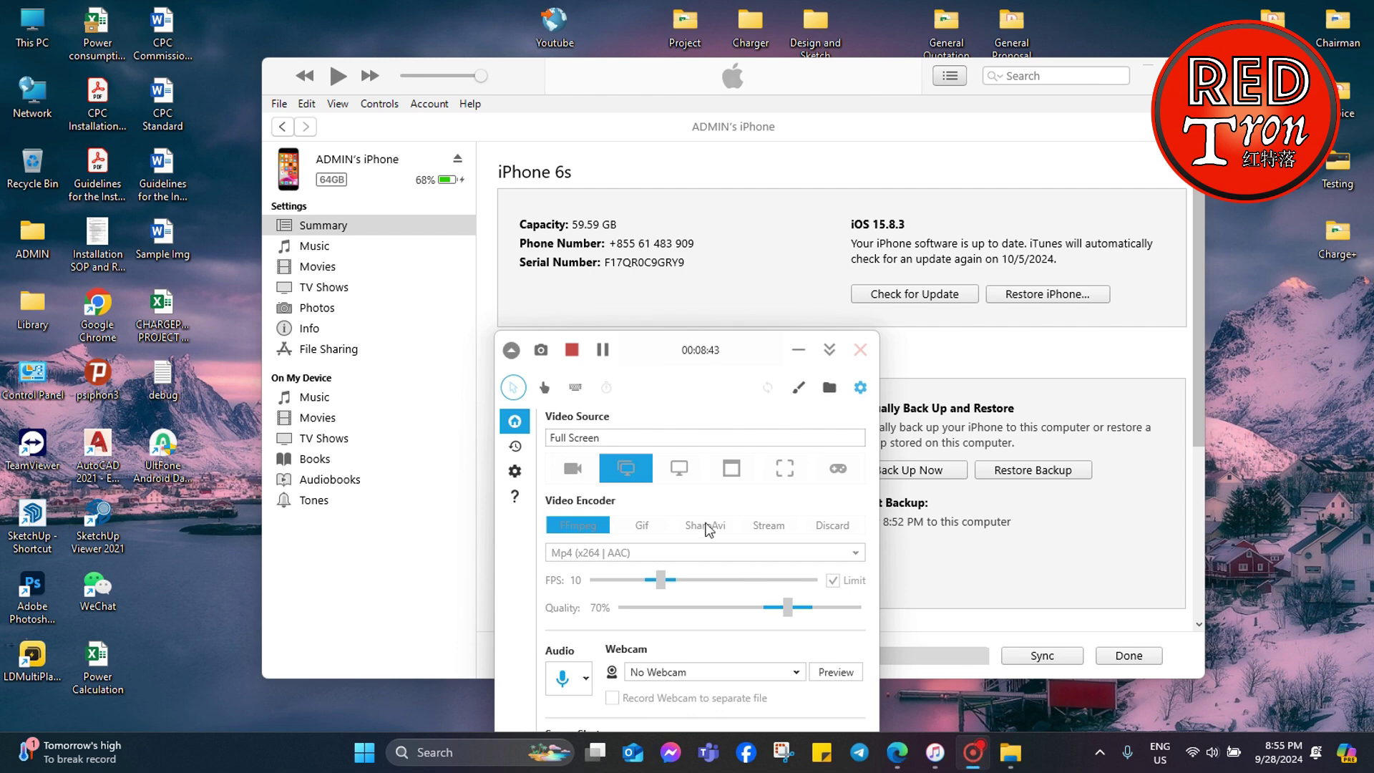
left_click(571, 351)
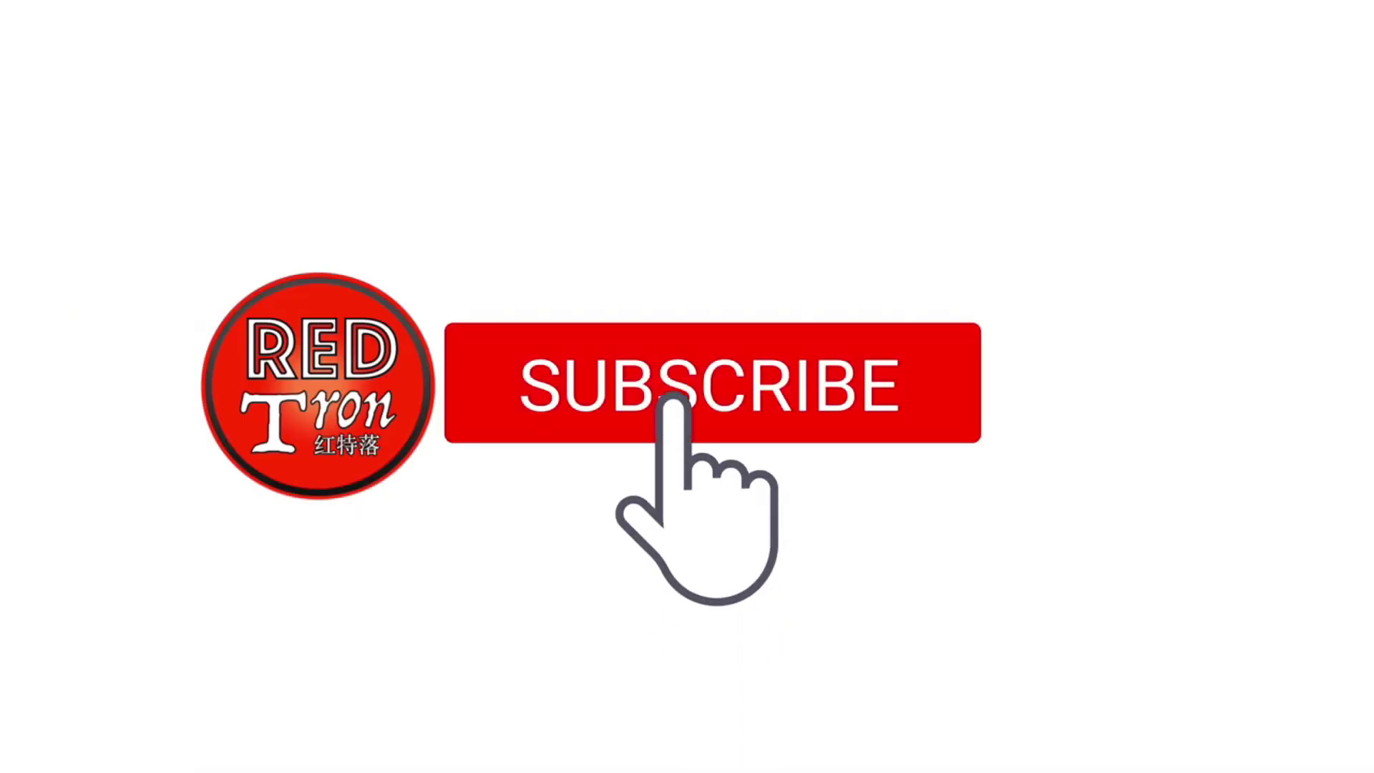